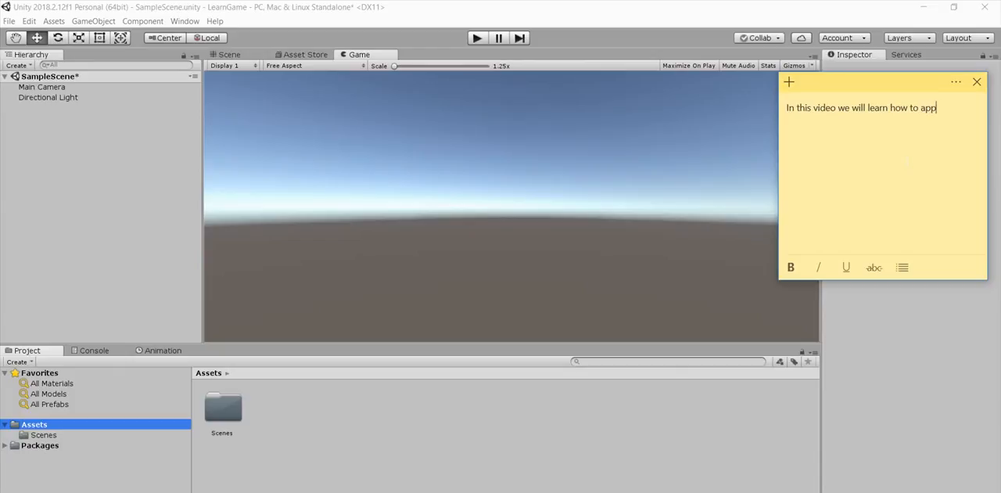
Step: Complete the sticky note's sentence to read "In this video we will learn how to apply texture /material to a game object"
text(texture /material to a )
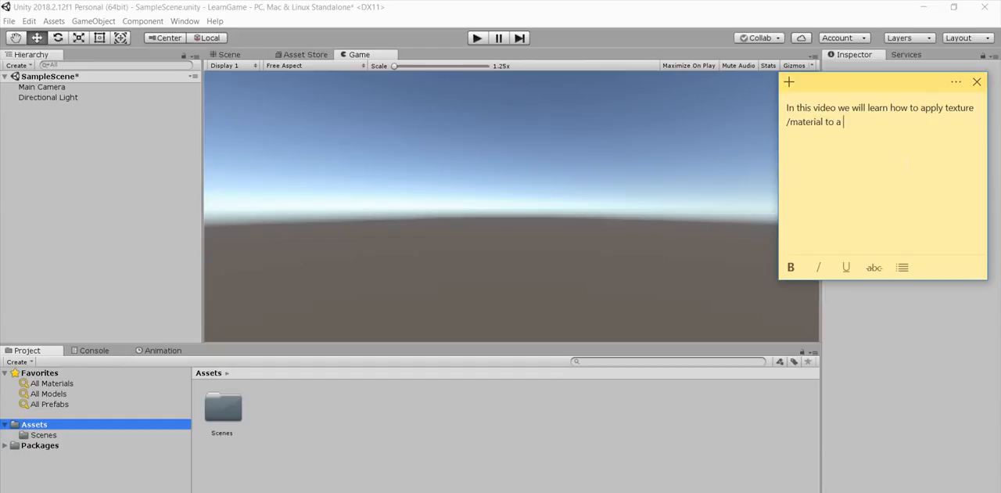
text(game object)
Step: Replace the sticky note's text with "As an example we will create a brick wall"
key(shift+Up)
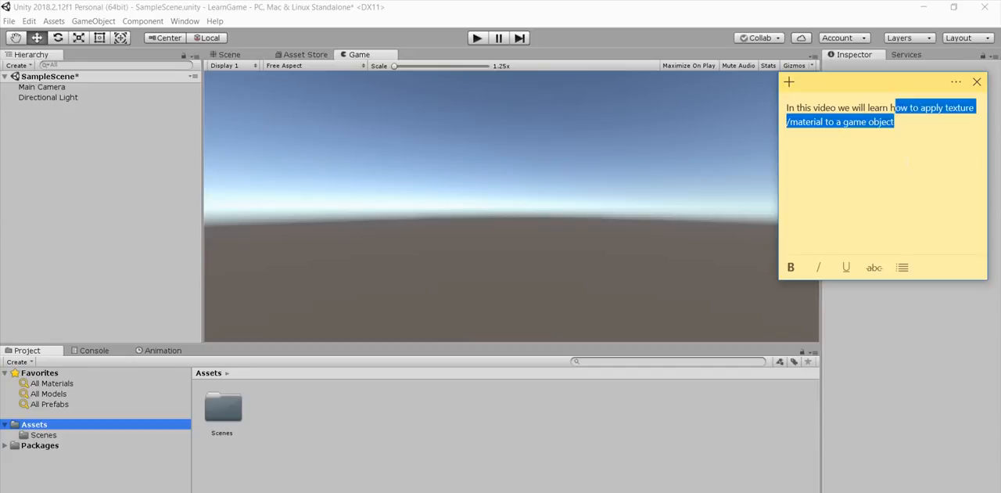
key(shift+Home)
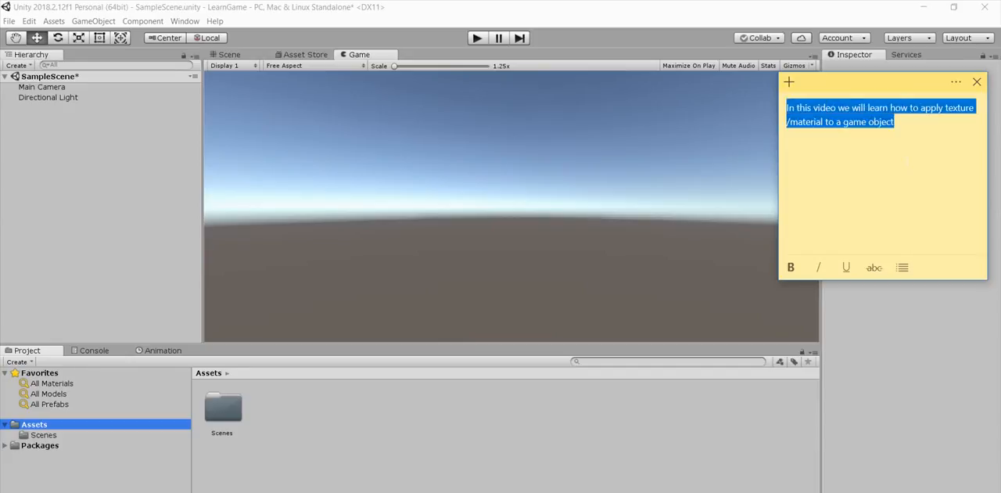
key(BackSpace)
text(As)
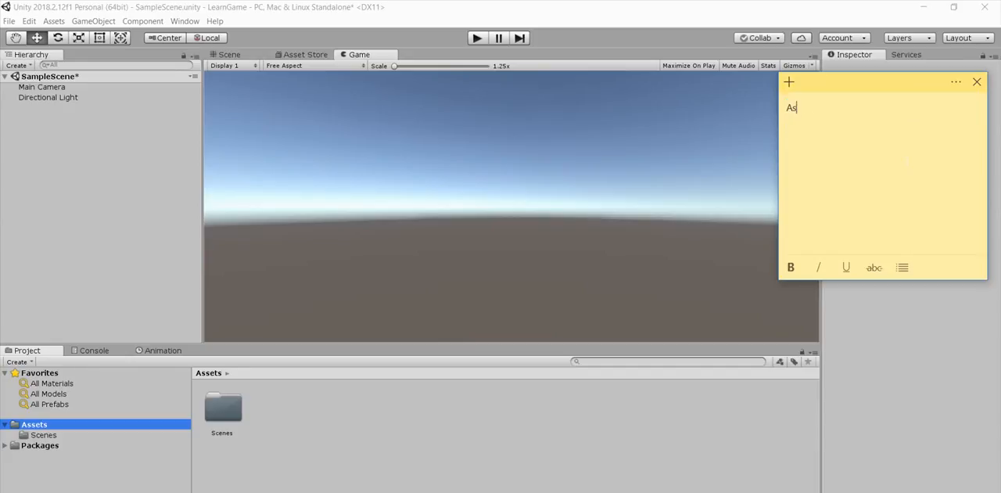
text( an example we will create a beo)
key(BackSpace)
key(BackSpace)
key(BackSpace)
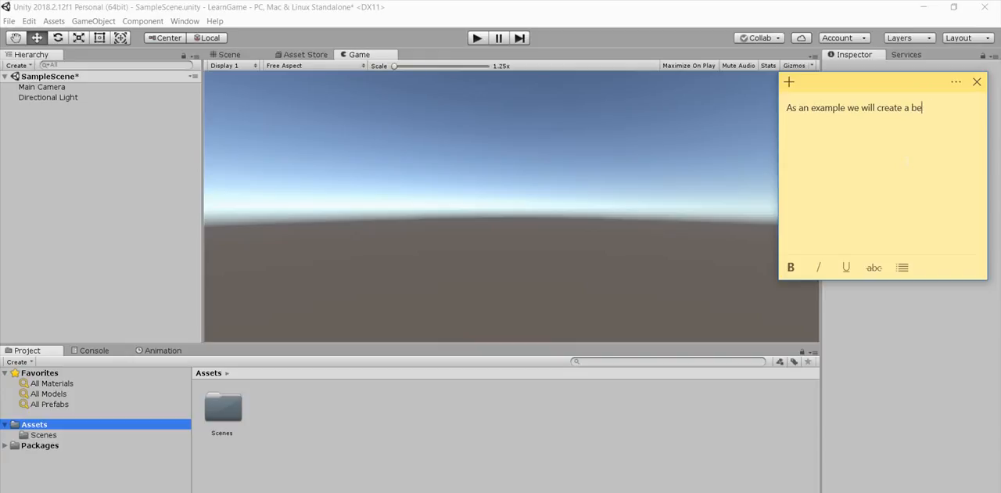
text(rick wall)
Step: Replace the sticky note's text with "First step is to create some folders under your assets."
key(ctrl+shift+Left)
key(ctrl+shift+Left)
key(ctrl+shift+Left)
key(ctrl+shift+Left)
key(ctrl+shift+Left)
key(ctrl+shift+Left)
key(ctrl+shift+Left)
key(ctrl+shift+Left)
key(ctrl+shift+Left)
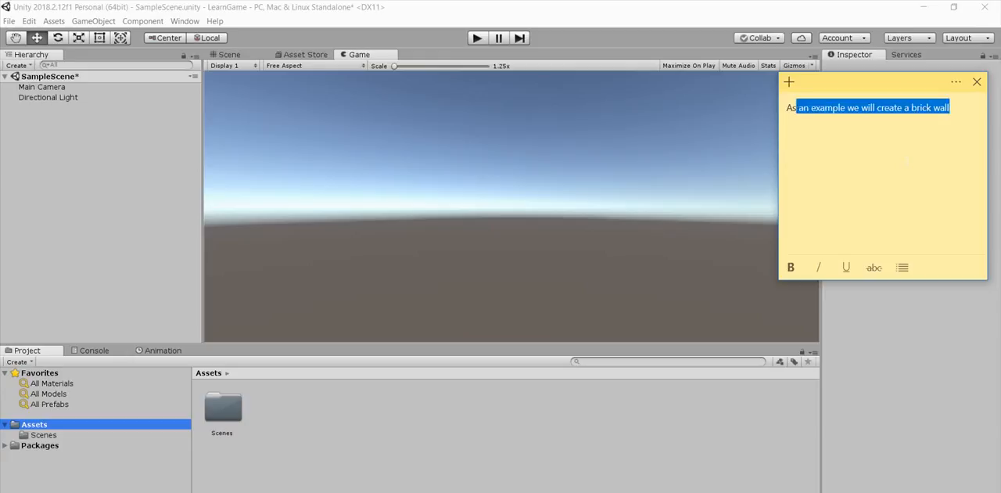
key(BackSpace)
key(BackSpace)
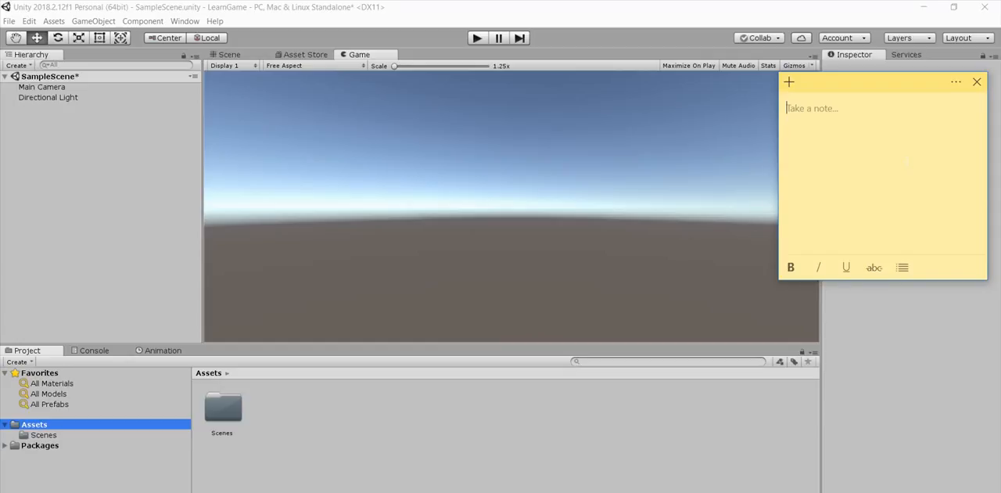
text(First step is to create)
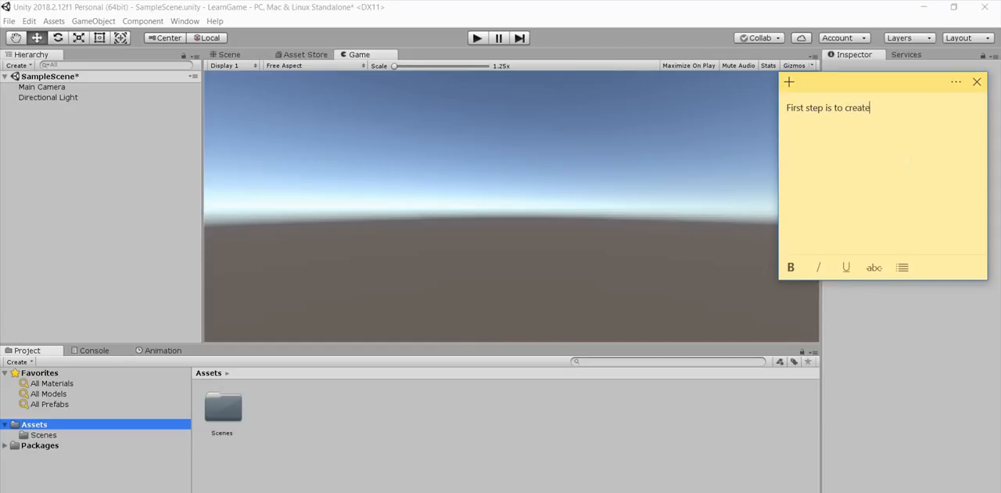
text( some folders under your asse)
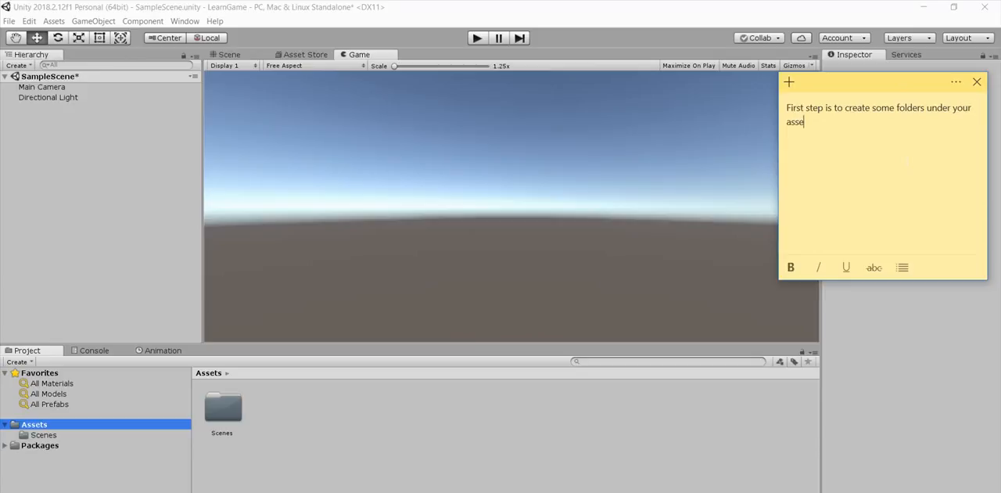
text(tsFol)
Step: Add a second line to the note: "First folder will be materials and another one will be textures"
key(BackSpace)
key(BackSpace)
text(irst folder will be materi)
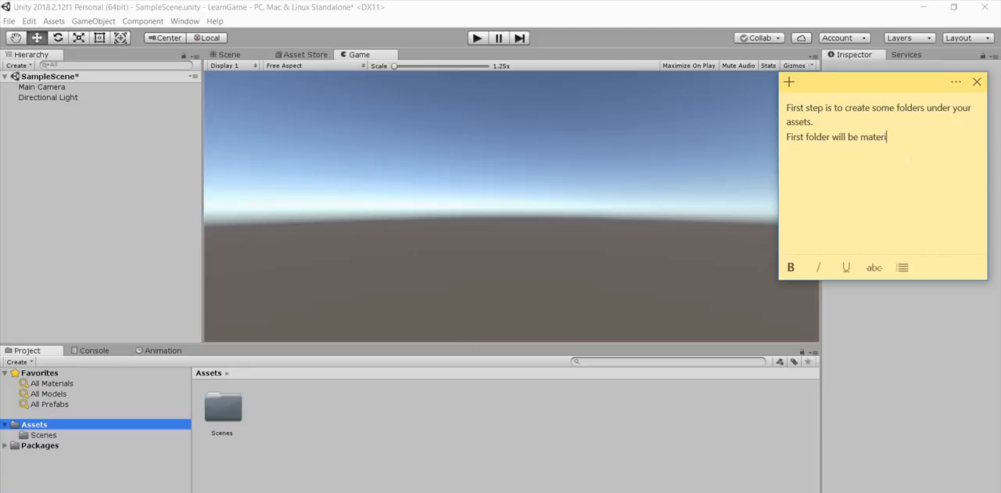
text(als and another one will )
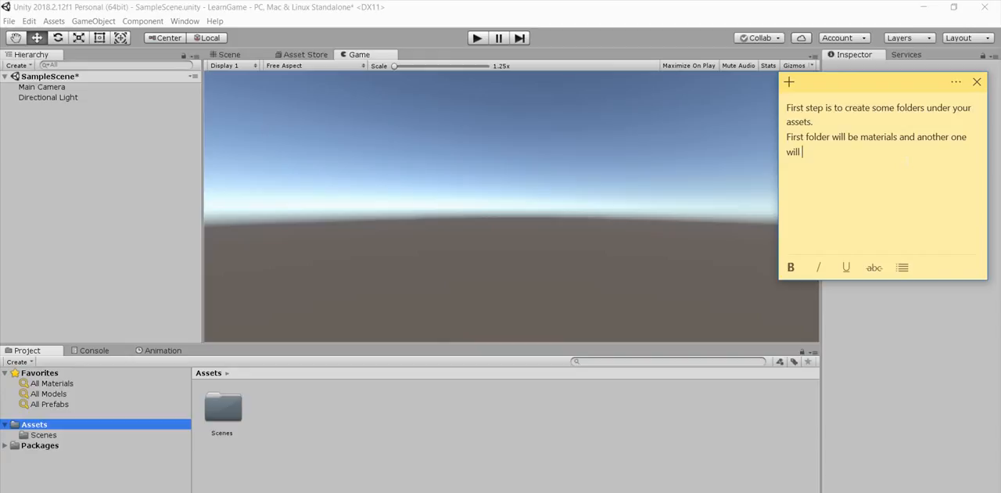
text(be textures)
Step: Create a folder named "materials" inside the Assets folder
right_click(63, 424)
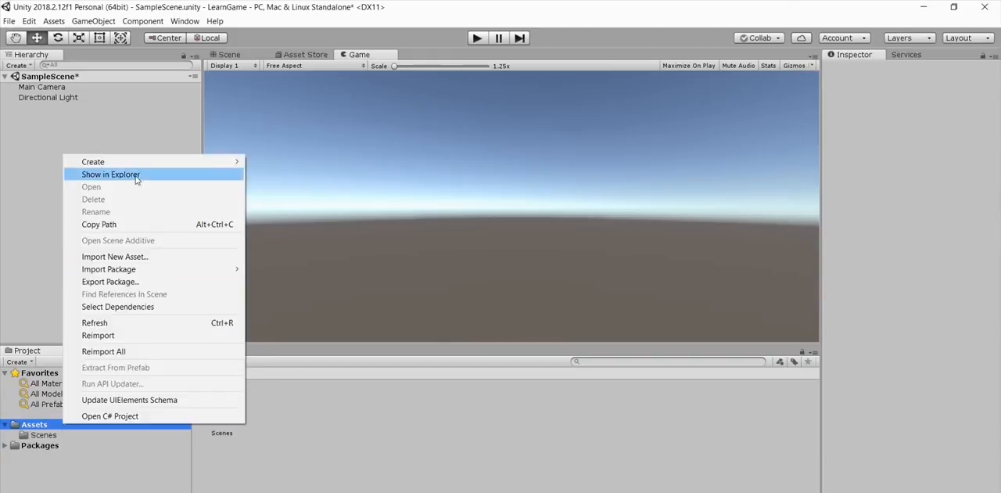
mouse_move(201, 168)
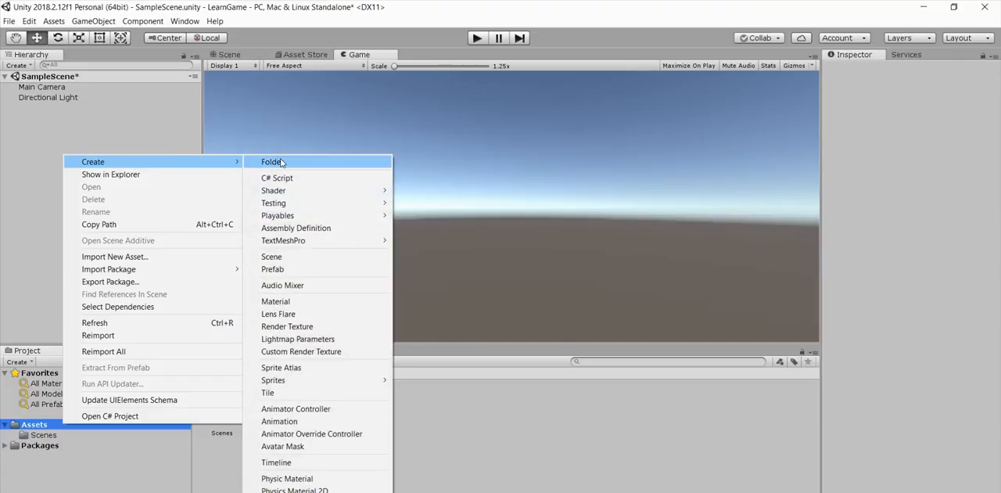
click(279, 162)
text(material)
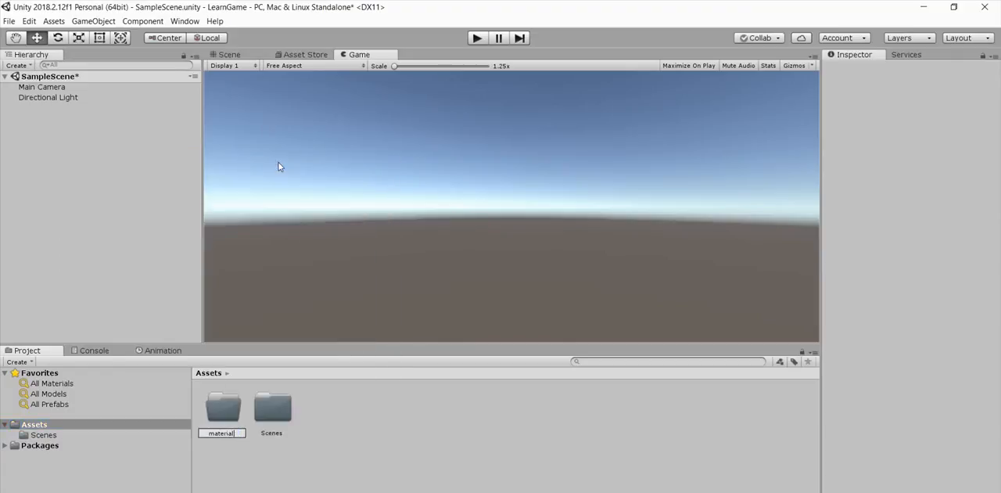
text(s)
key(Return)
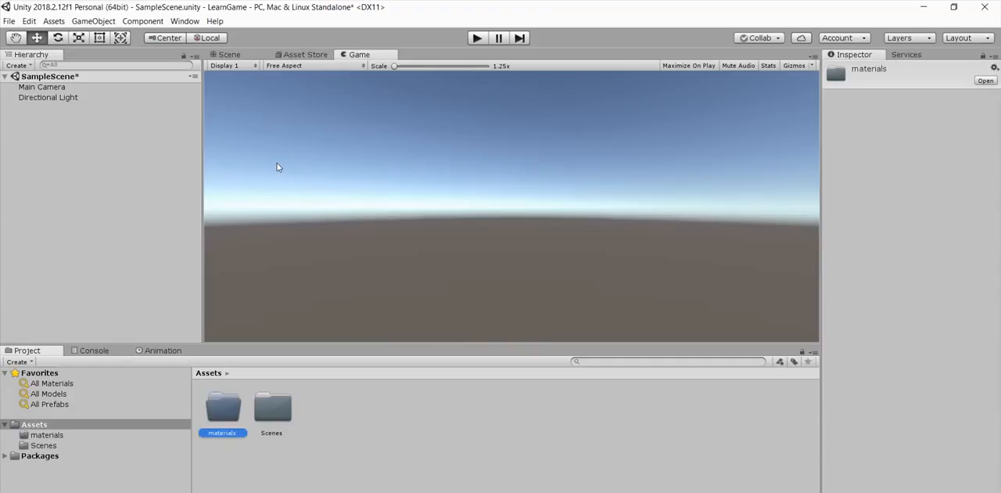
Step: Create a second folder named "Textures" inside the Assets folder
right_click(44, 426)
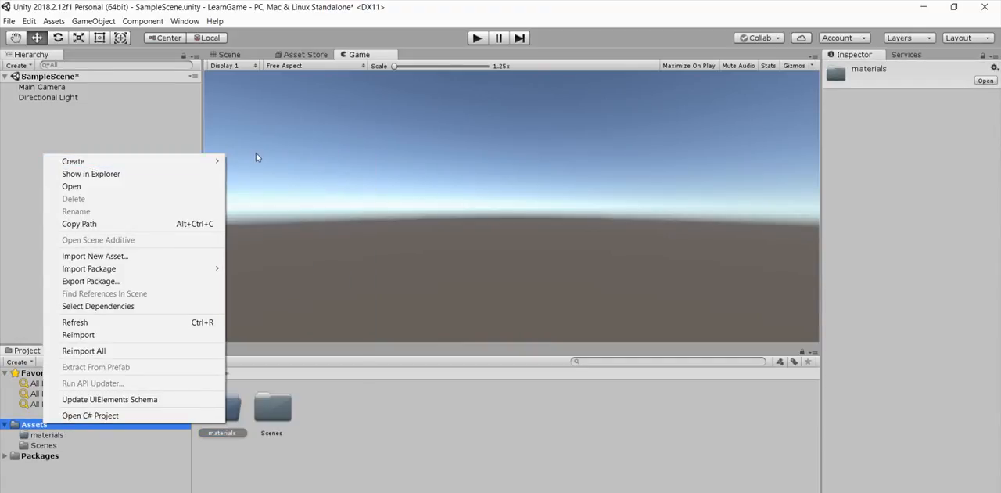
mouse_move(188, 162)
click(258, 160)
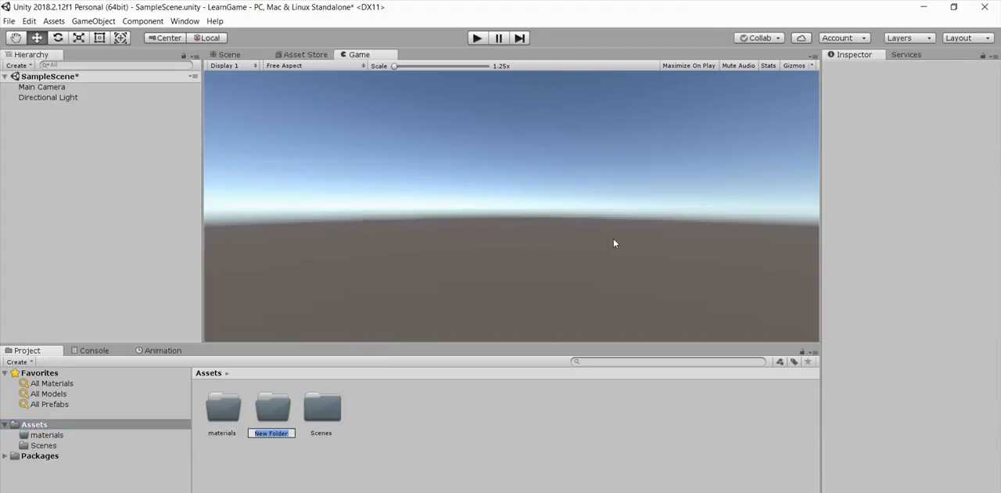
text(Textures)
key(Return)
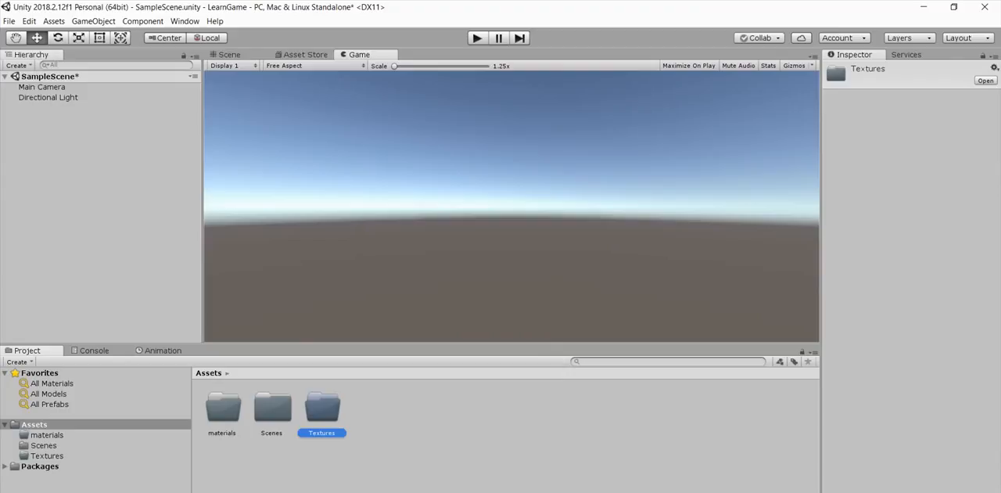
Step: Switch to the sticky note and replace its text with "Now open your textures folder and import the brick texture."
key(alt+Tab)
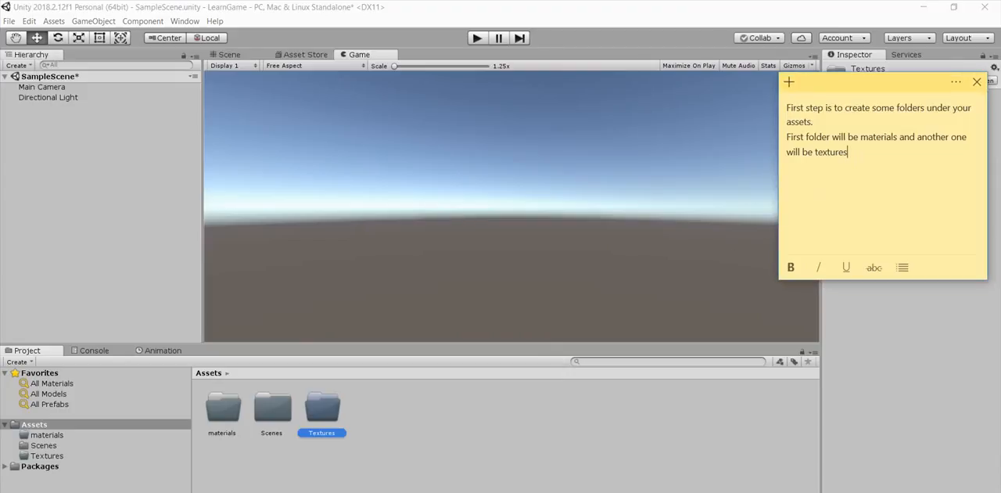
drag(848, 152, 789, 112)
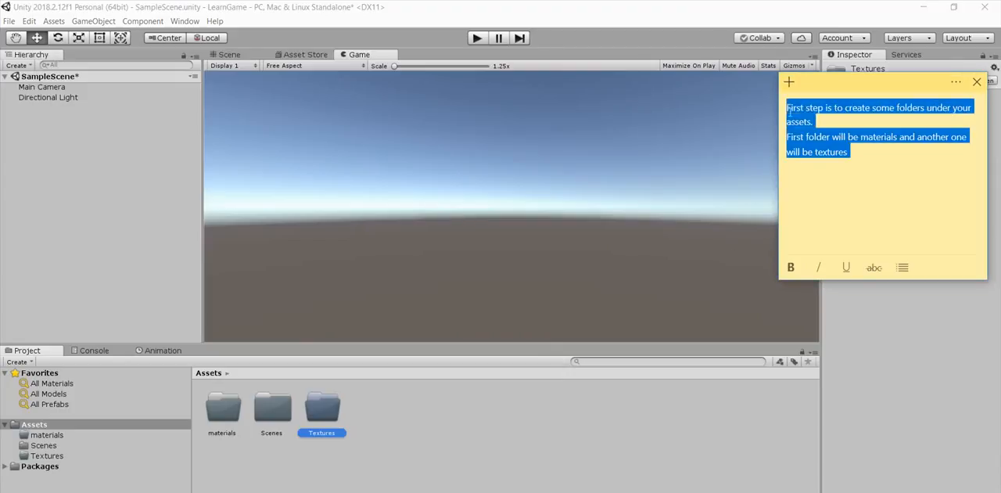
text(Now o)
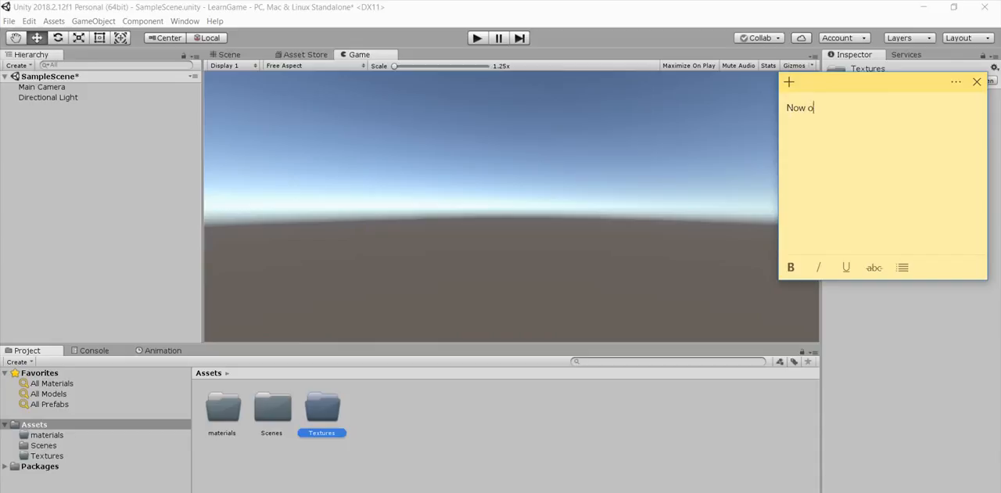
text(pen your texture )
text( you)
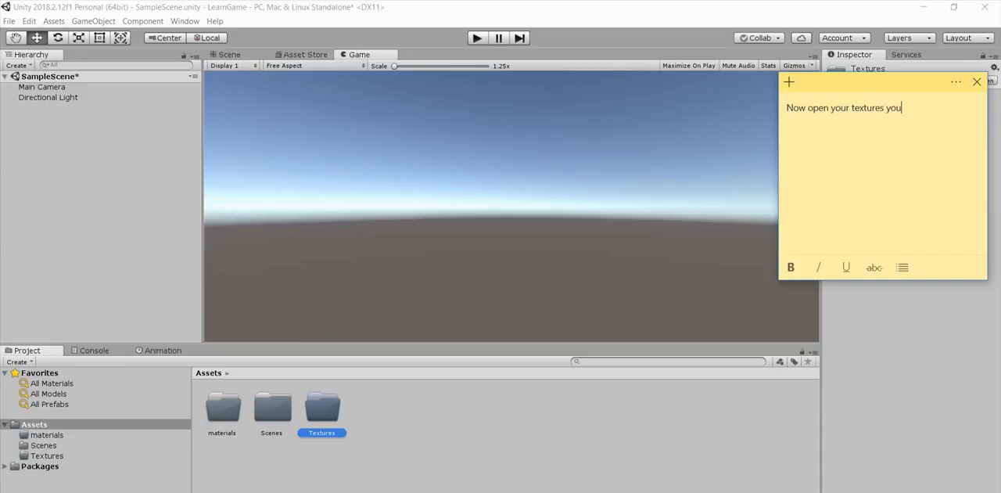
key(BackSpace)
key(BackSpace)
key(BackSpace)
text(folder and import the brick texture. )
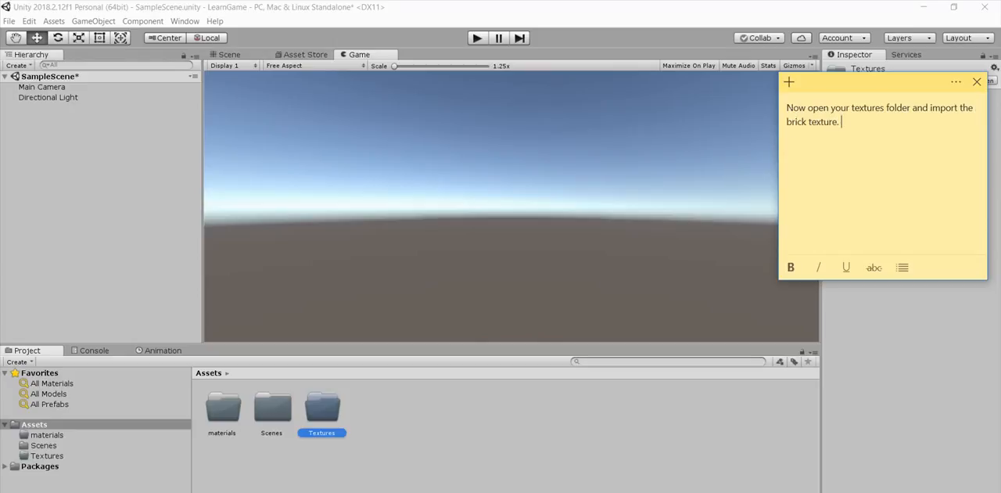
text(You can find ma)
text(ny )
text(textures )
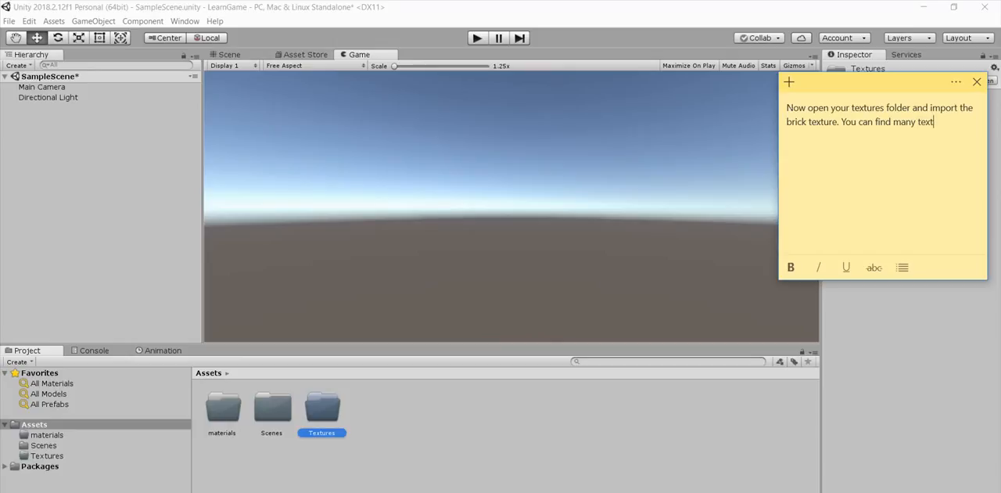
text(in online. I already)
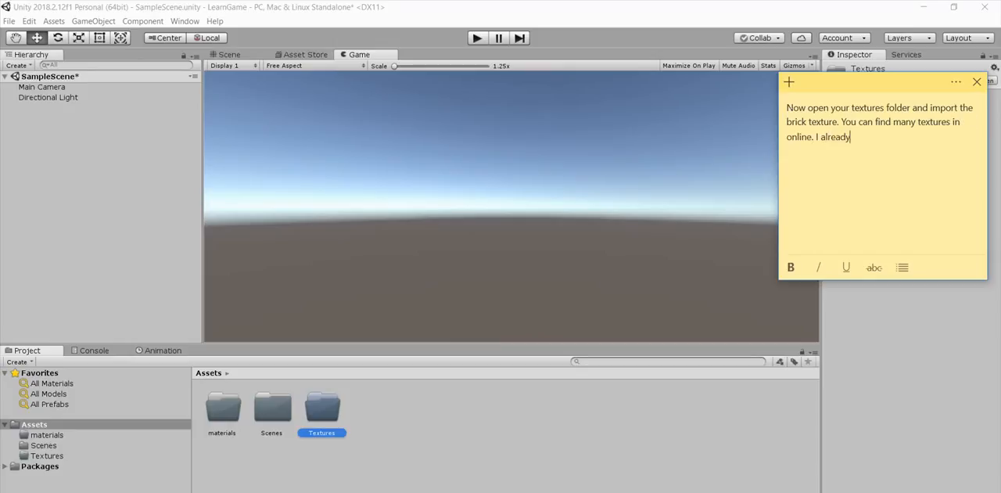
text( dowloaded one texture)
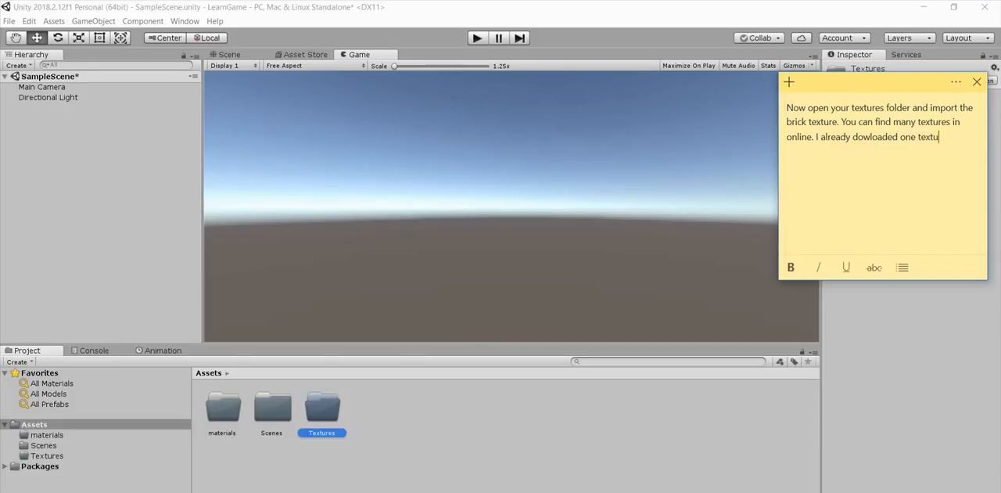
text( .So i am gonna impo)
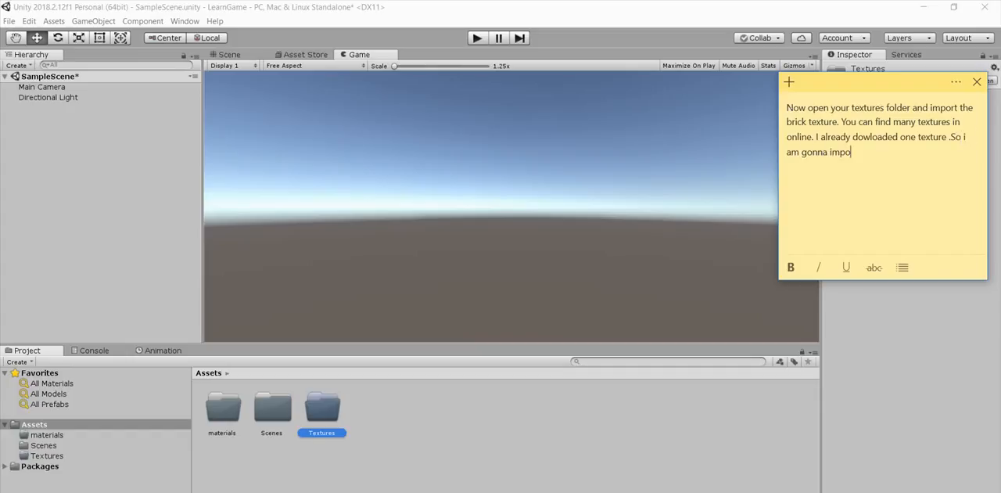
text(rt that to my texture folder.)
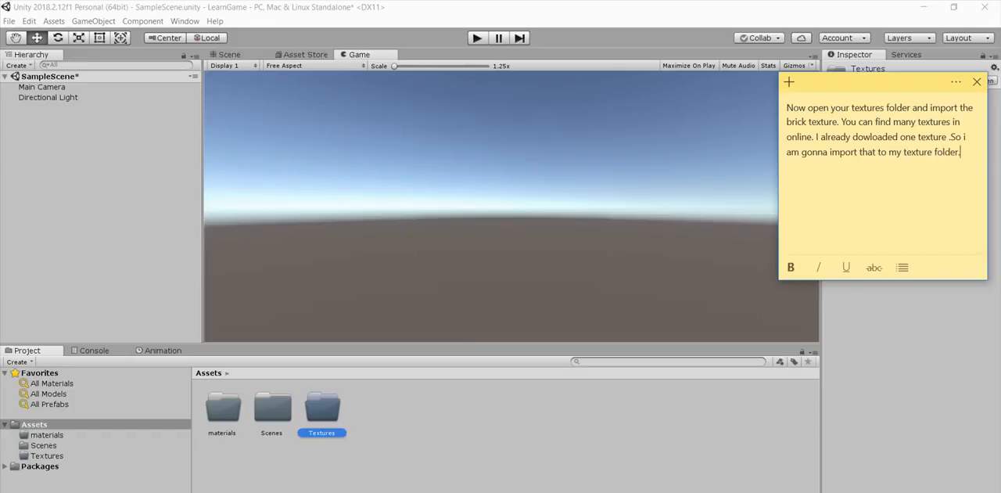
Step: Import the red_brick JPG from the Desktop into the Textures folder, and open the materials folder
double_click(335, 423)
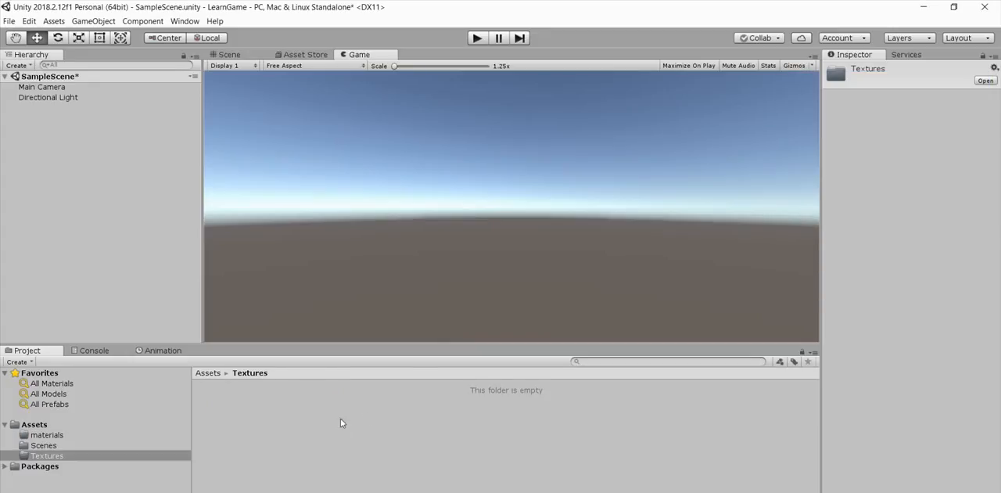
right_click(391, 409)
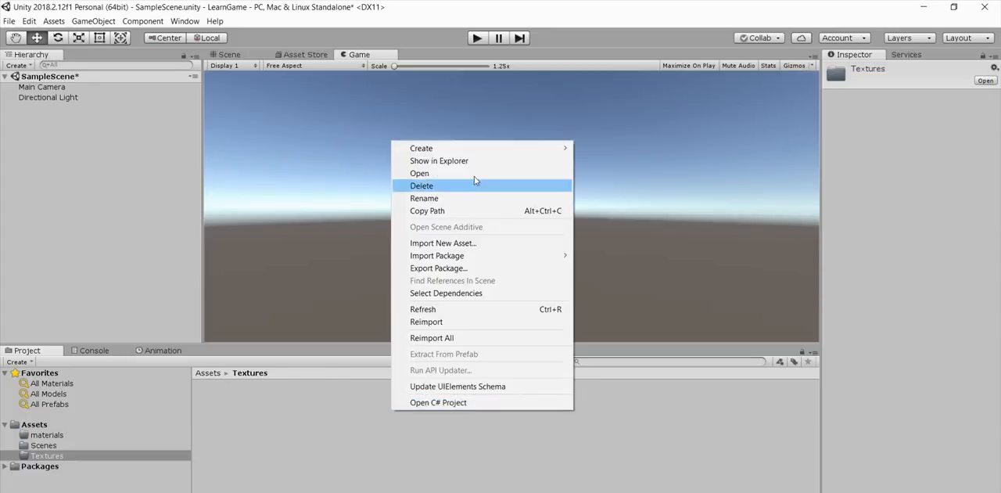
click(472, 243)
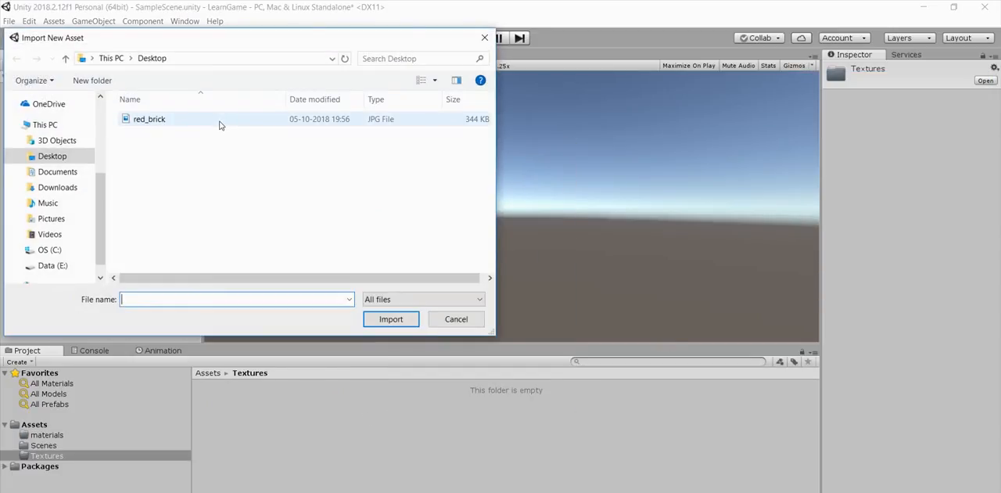
double_click(219, 122)
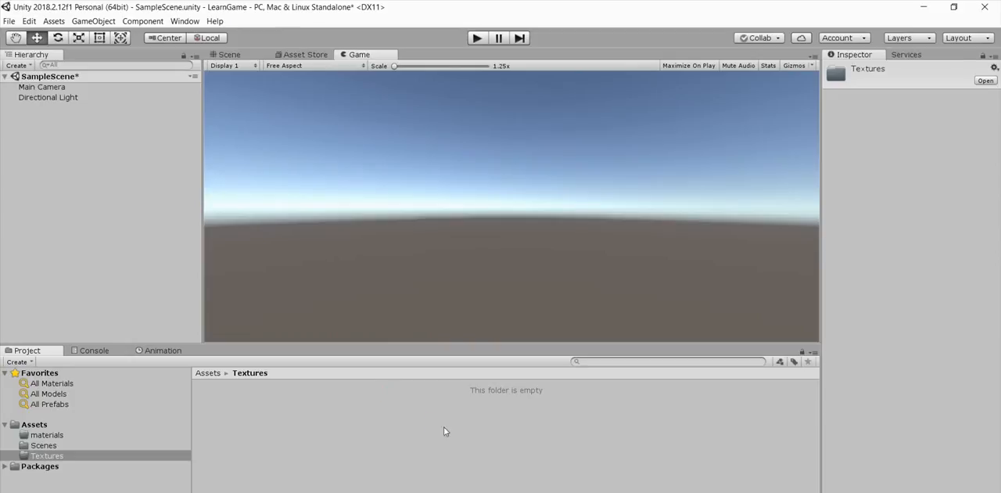
click(47, 434)
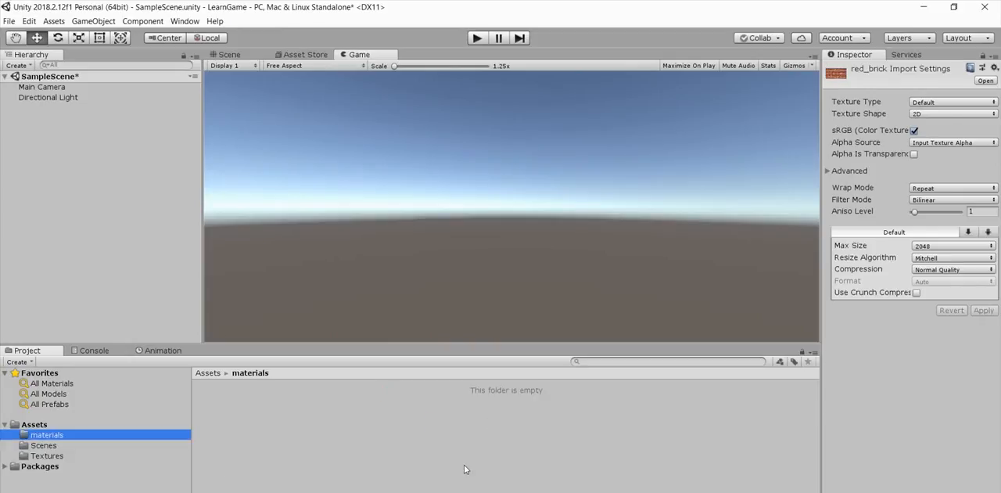
Step: Switch to the sticky note and replace its text with "Now open your materials"
click(531, 491)
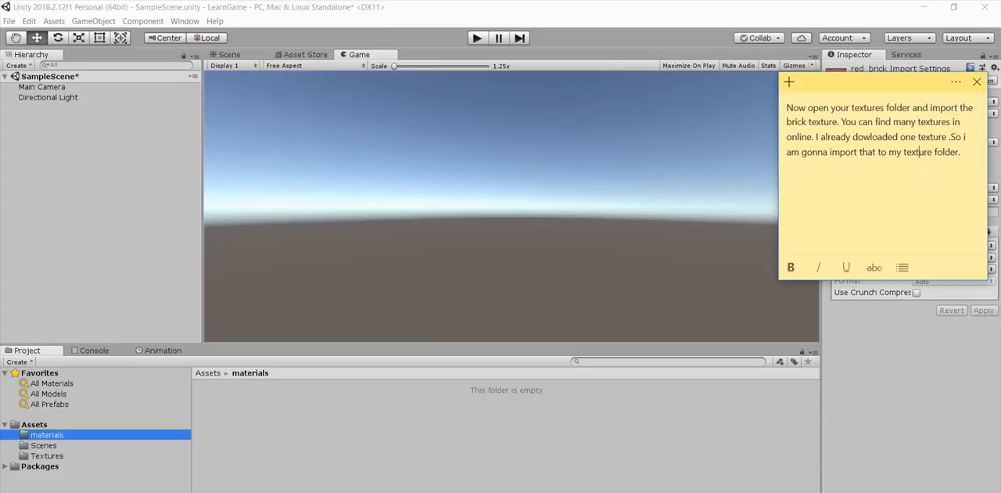
key(ctrl+a)
key(BackSpace)
text(Noe)
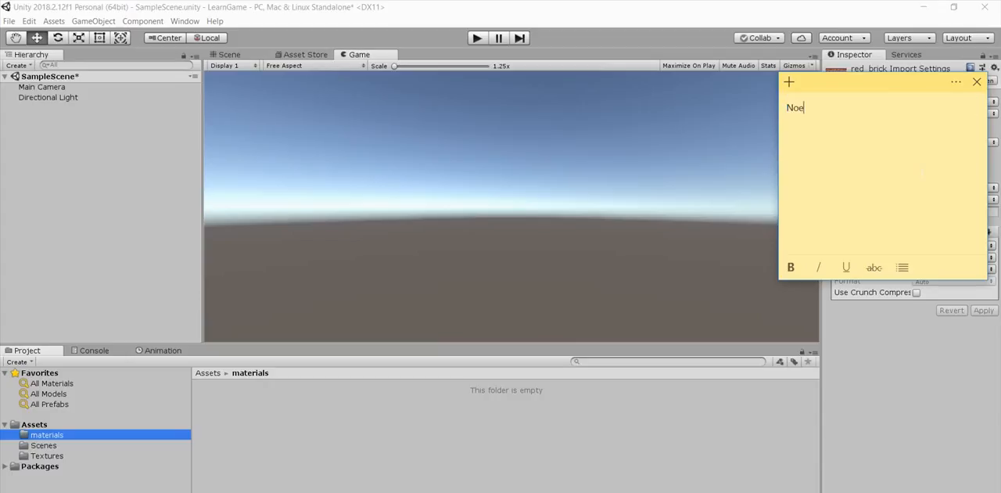
key(BackSpace)
text(w open your materials )
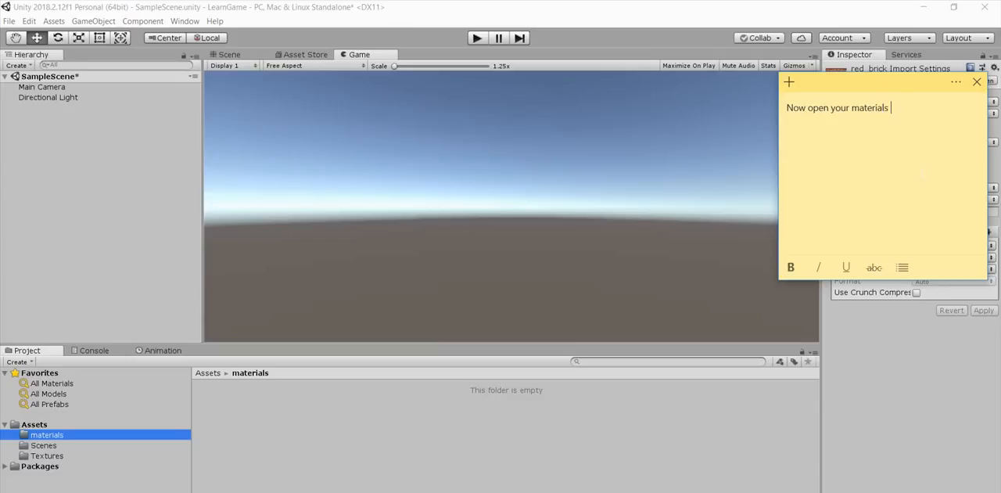
text(folder and create new m)
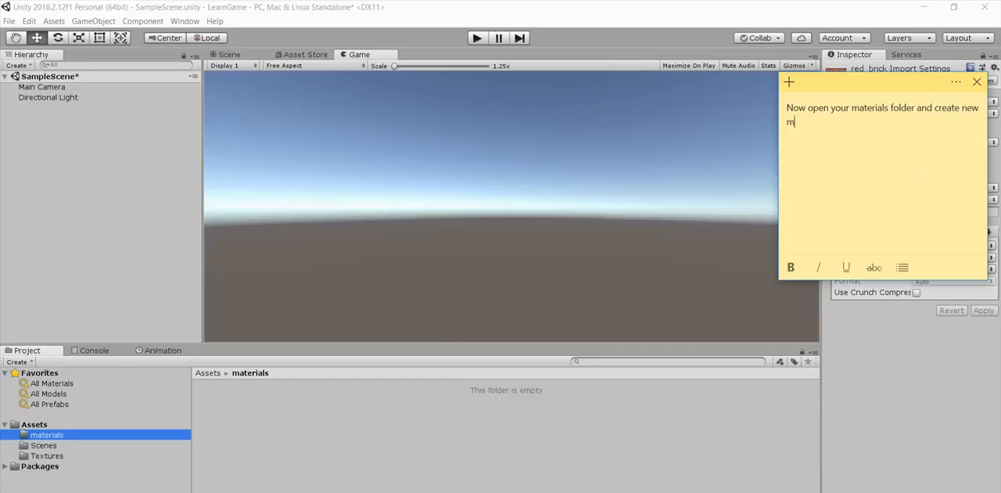
text(aterial)
Step: Create a new material in the materials folder and name it red_brick_material
right_click(528, 419)
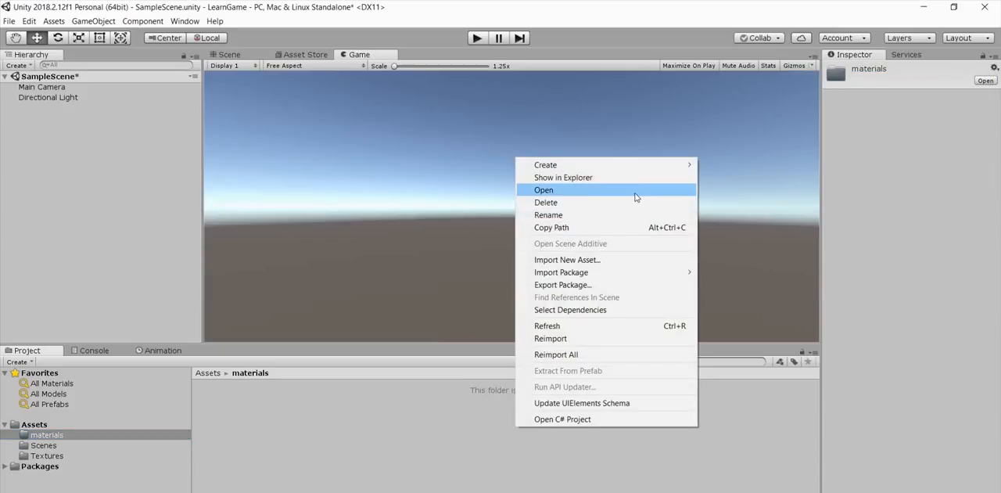
mouse_move(631, 166)
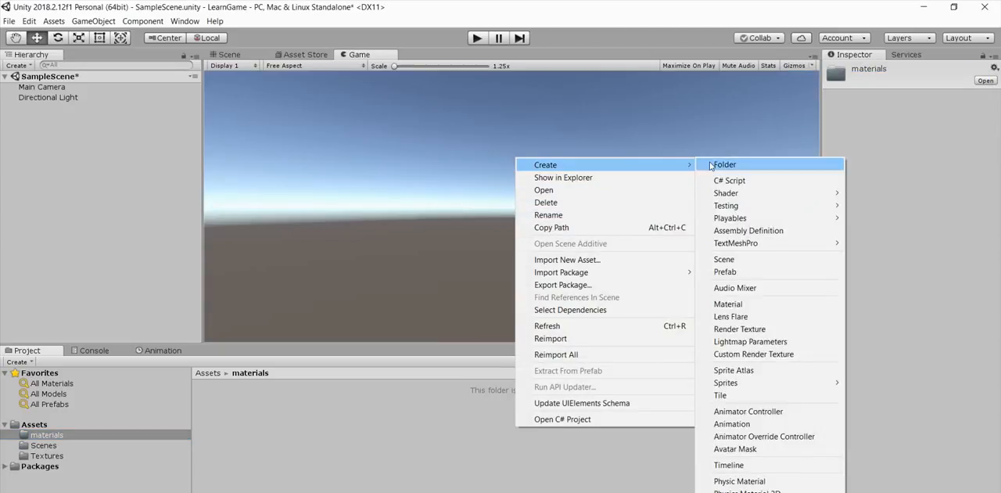
click(731, 303)
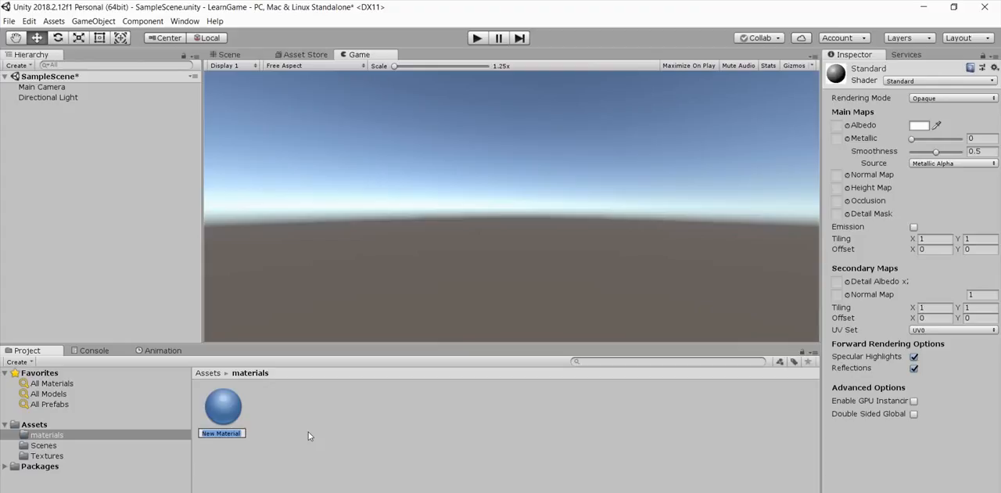
text(red_b)
text(rick)
text(_materi)
key(Return)
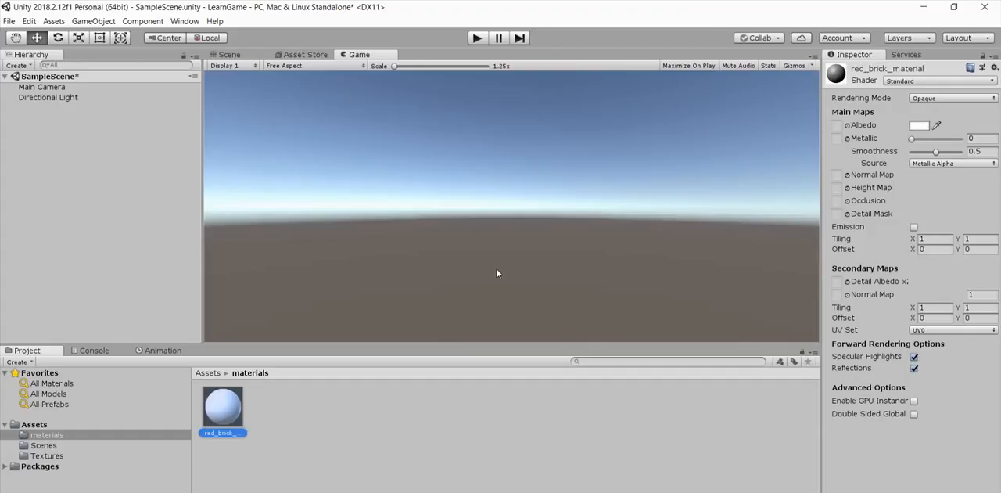
Step: Switch to the sticky note and replace its text with "Now let us apply our red brick"
click(566, 492)
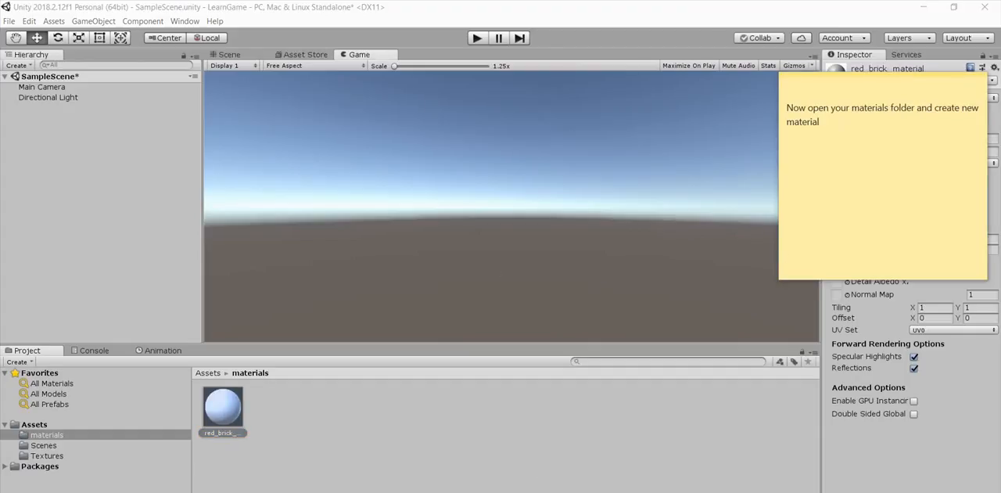
key(ctrl+a)
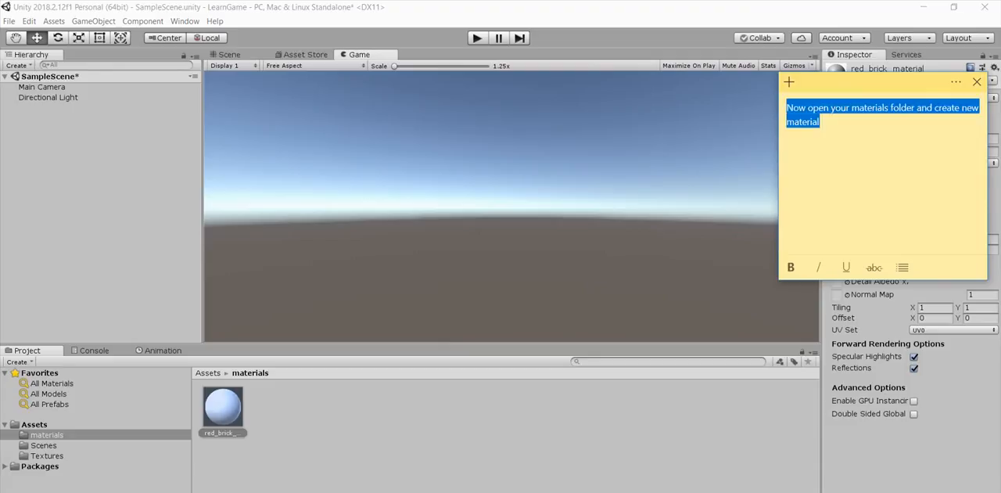
text(Now ley us)
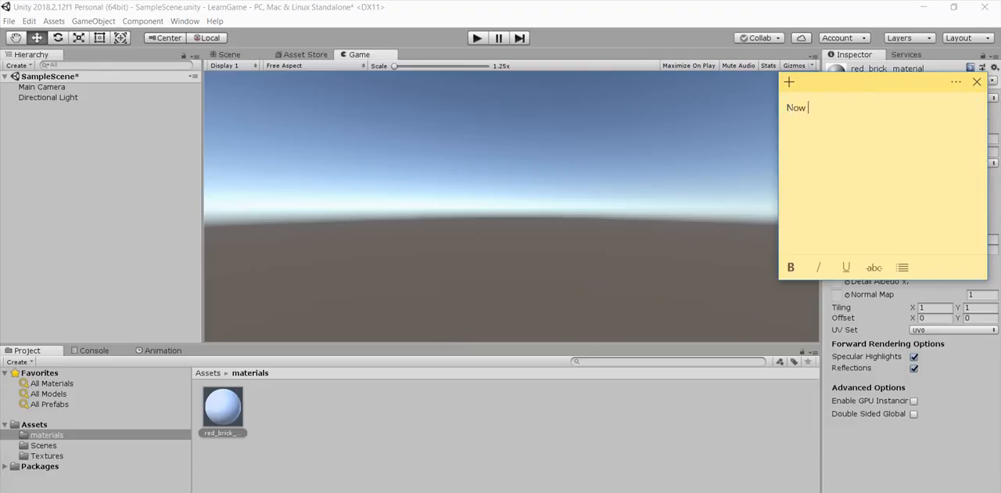
key(BackSpace)
key(BackSpace)
key(BackSpace)
key(BackSpace)
text(t is)
text( u)
key(BackSpace)
key(BackSpace)
key(BackSpace)
key(BackSpace)
text(us apply our red brick)
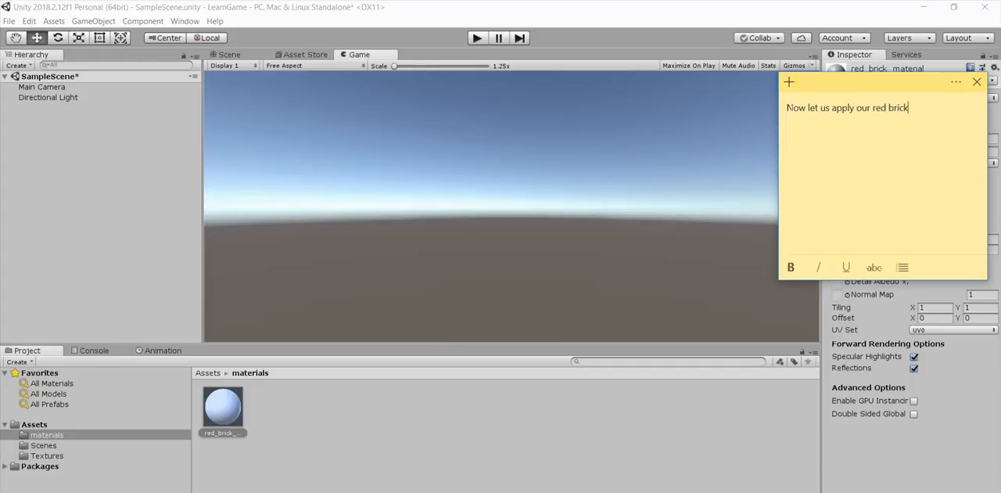
text( texture to our material)
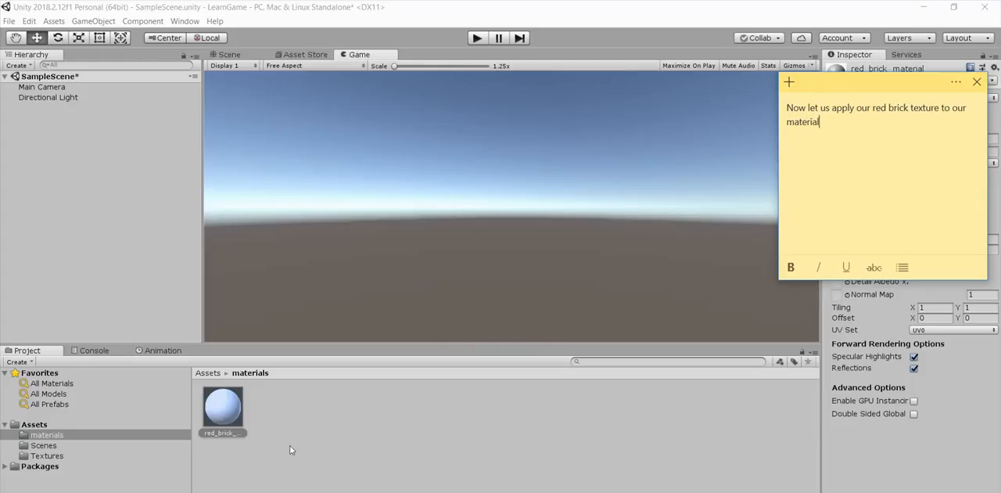
Step: Set red_brick_material's shader to Legacy Shaders/Diffuse and assign the red_brick texture as its Base (RGB) map
click(244, 419)
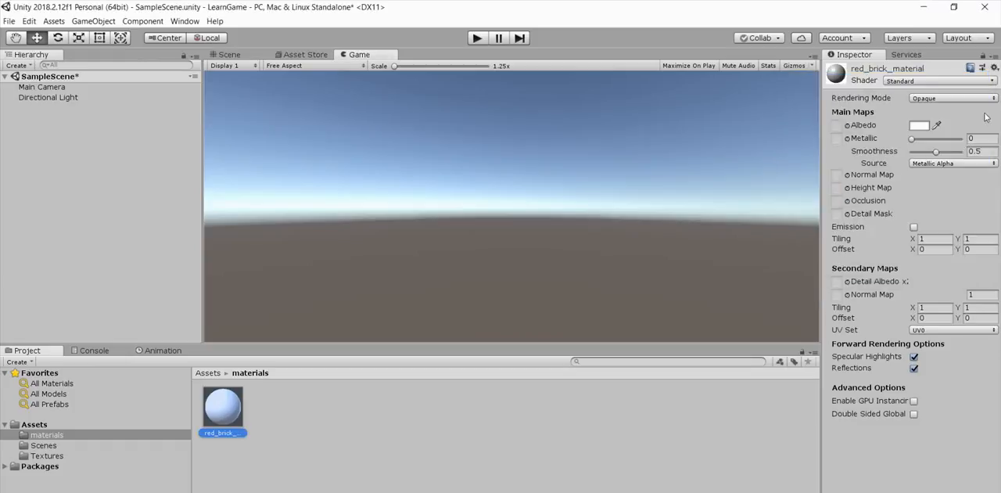
click(981, 81)
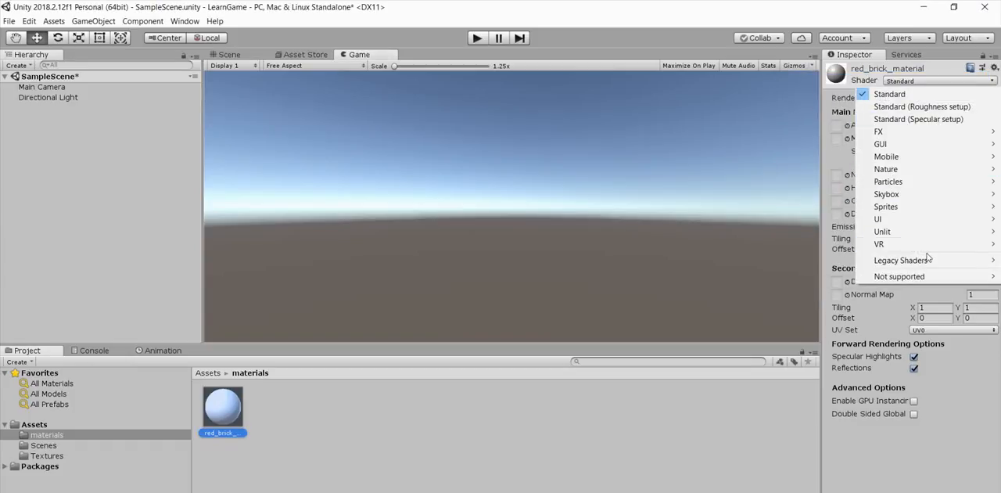
mouse_move(927, 258)
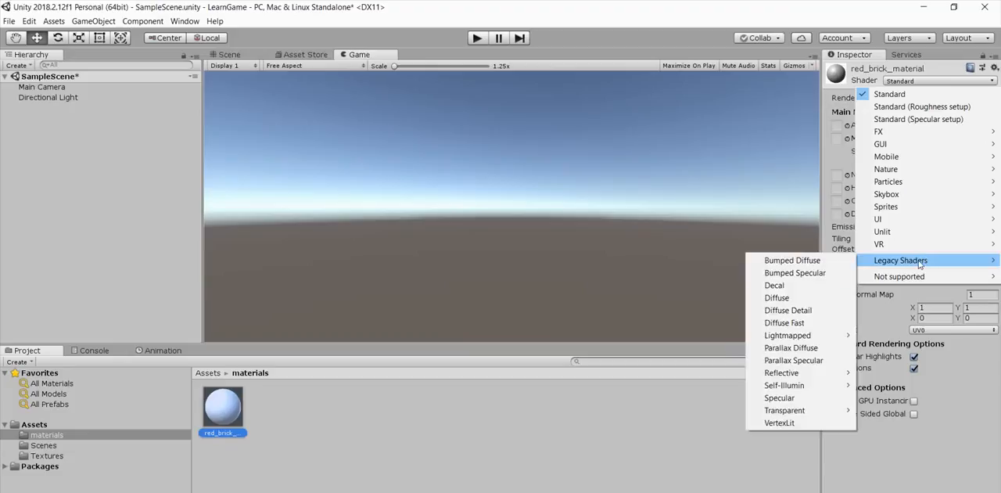
click(814, 298)
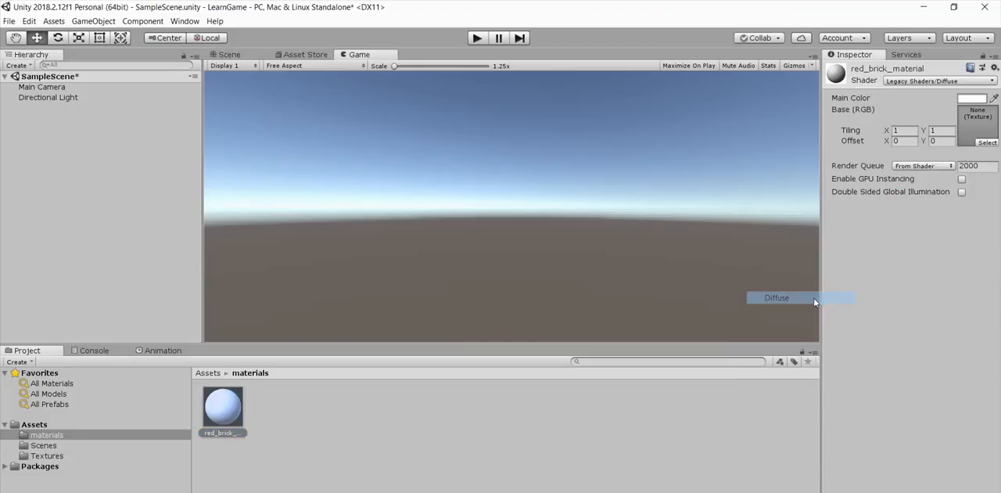
click(985, 145)
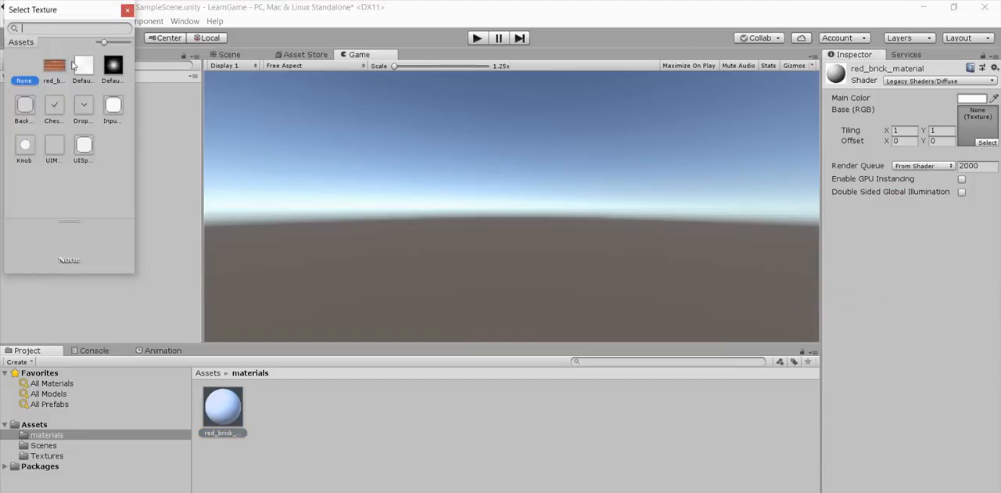
double_click(55, 68)
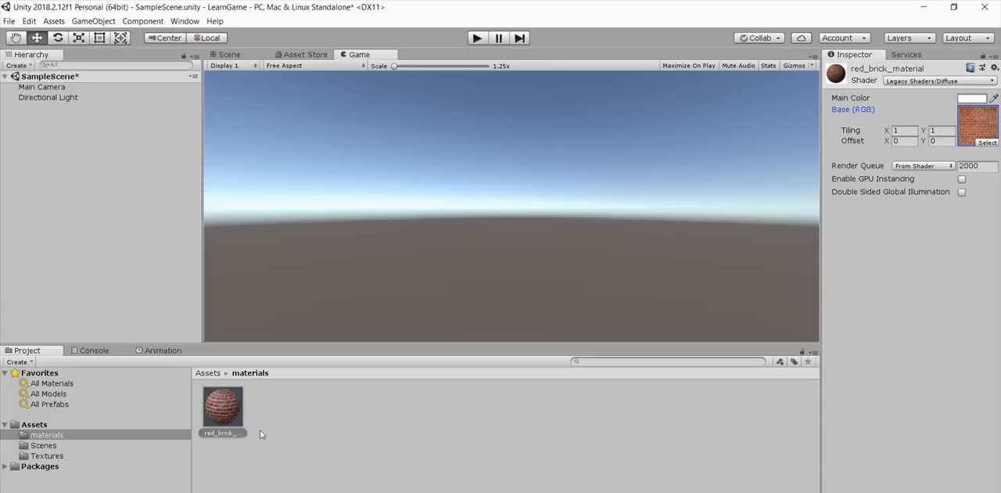
Step: Switch to the sticky note and replace its text with "Next we need to create our game object"
key(alt+Tab)
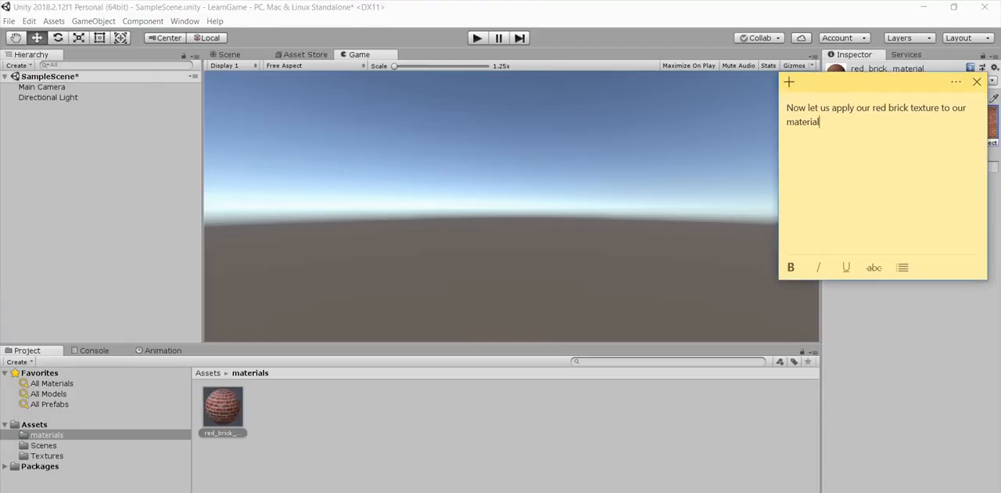
key(ctrl+a)
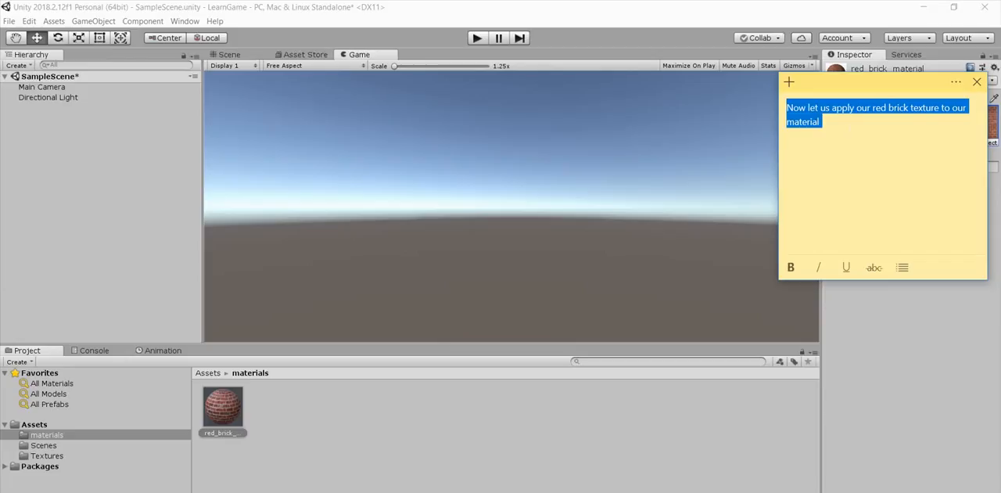
text(Next we)
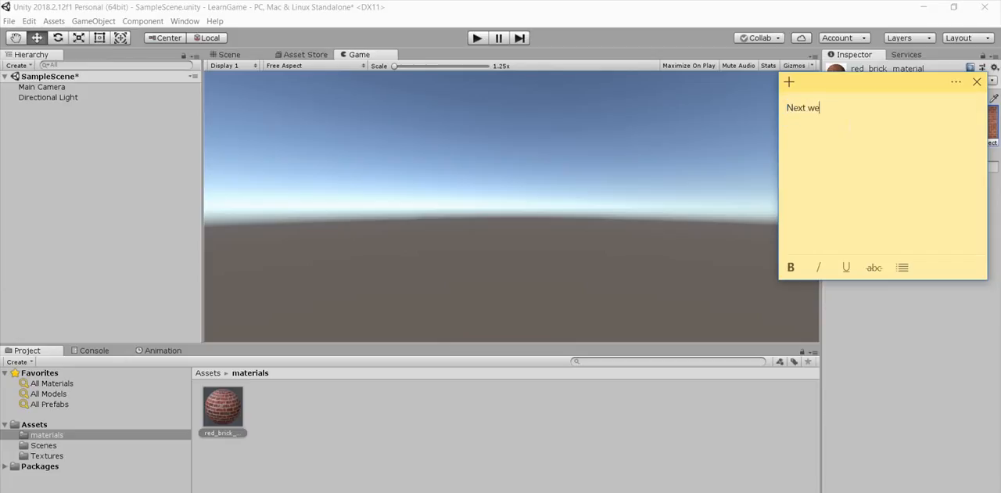
text( need to create our game )
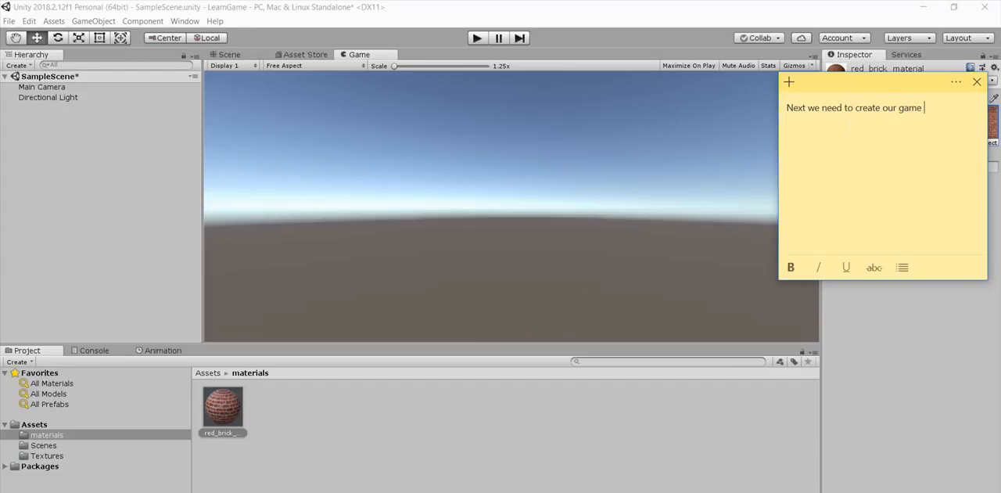
text(object. For creating a wal)
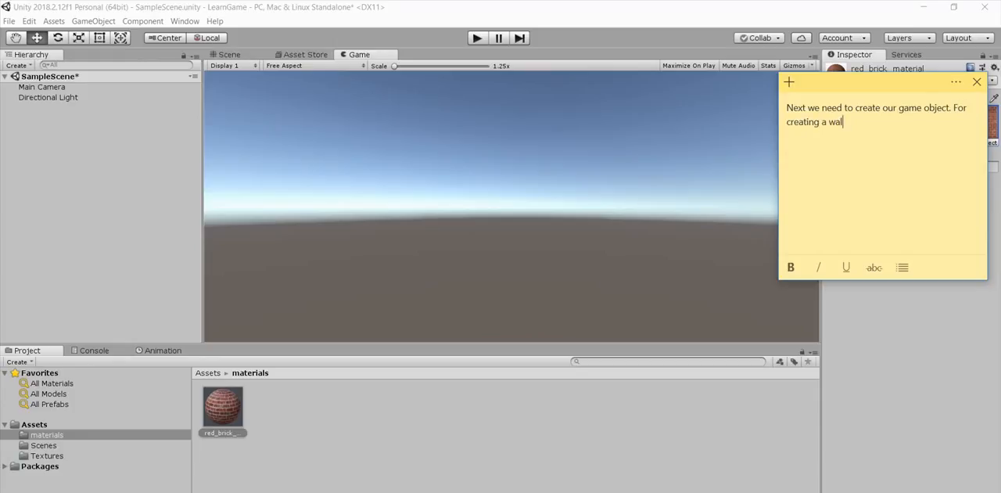
text(l cube is the best 3d object)
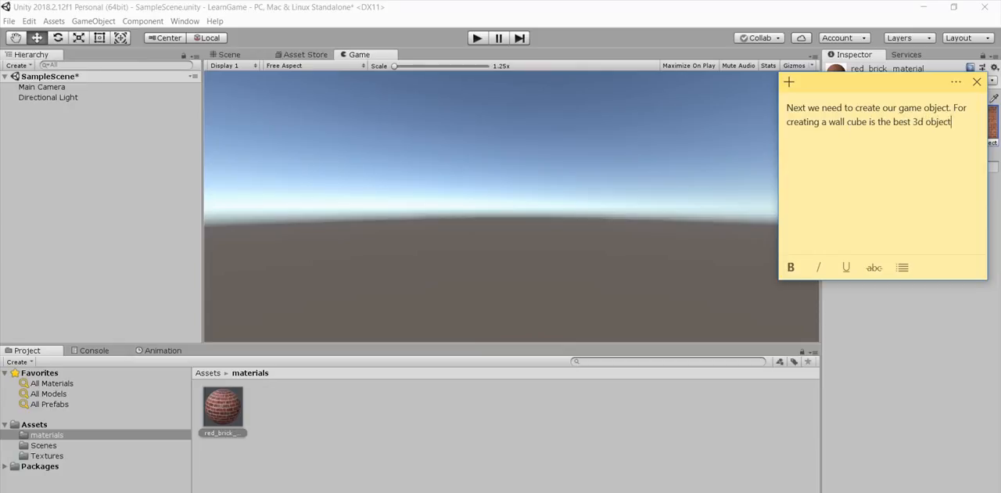
Step: Add a 3D Cube object to SampleScene
click(22, 173)
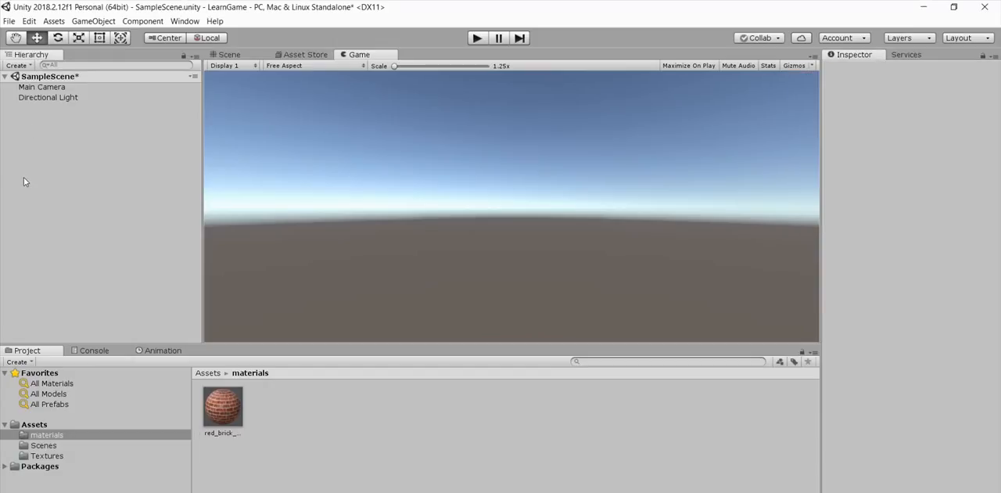
right_click(23, 176)
mouse_move(74, 283)
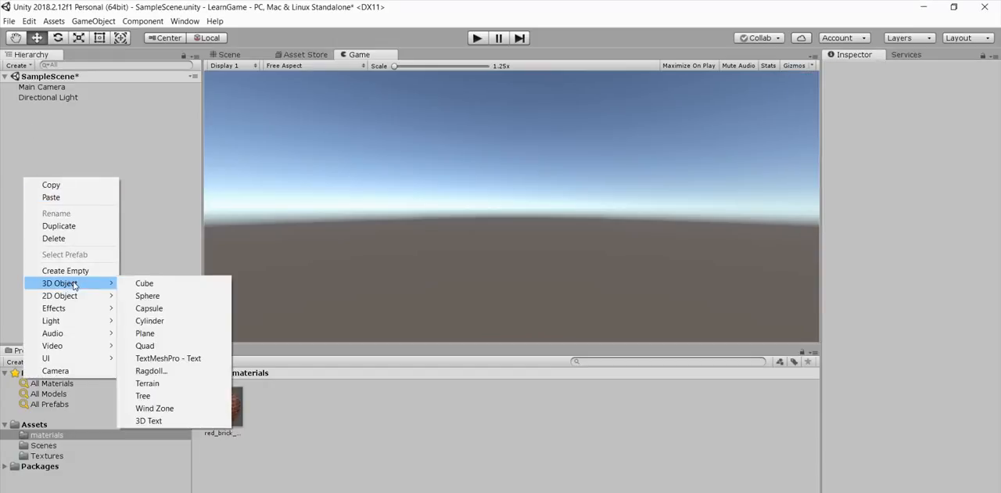
click(143, 284)
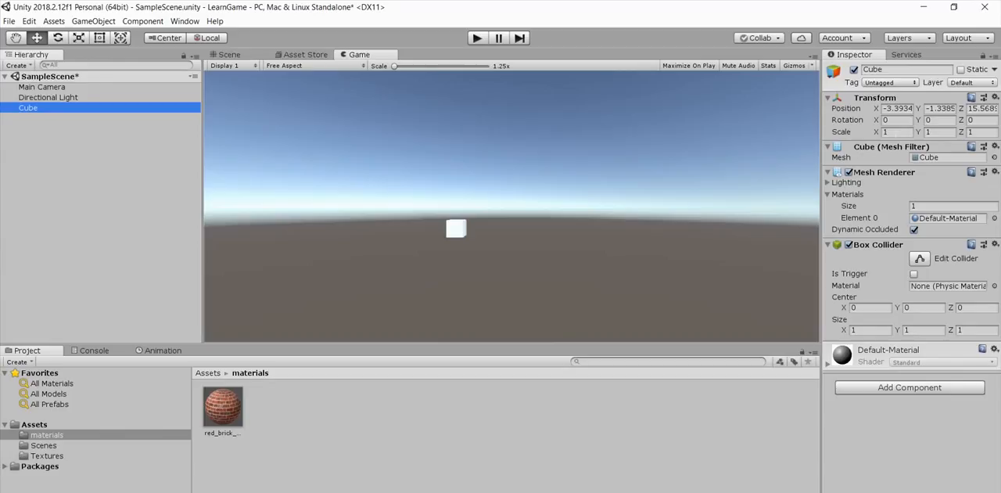
Step: Scale the cube to 10 in X and 100 in Y
click(885, 132)
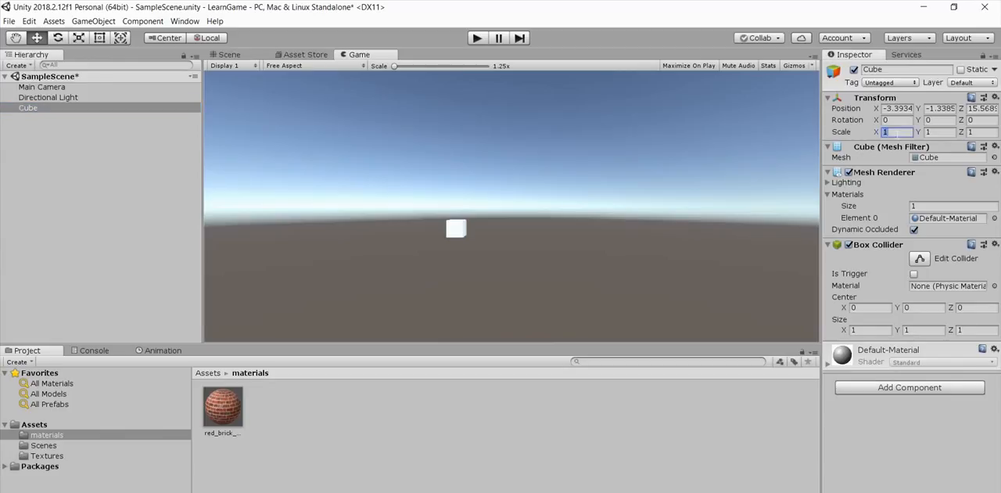
text(10)
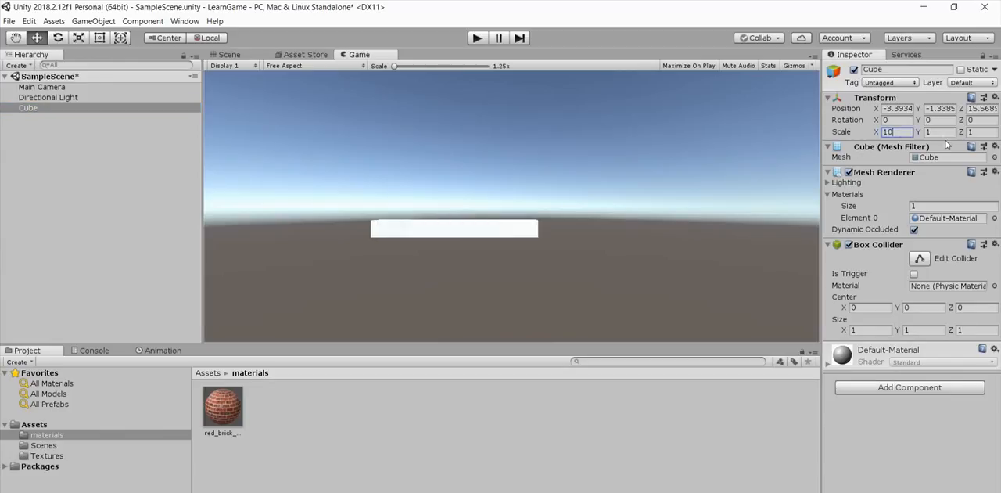
key(Tab)
text(100)
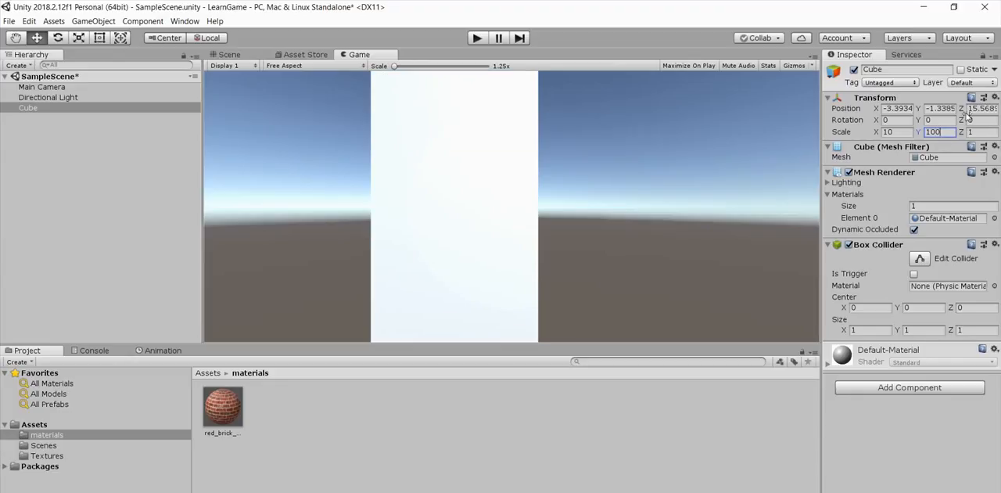
Step: Set the cube's X position to 0
click(894, 110)
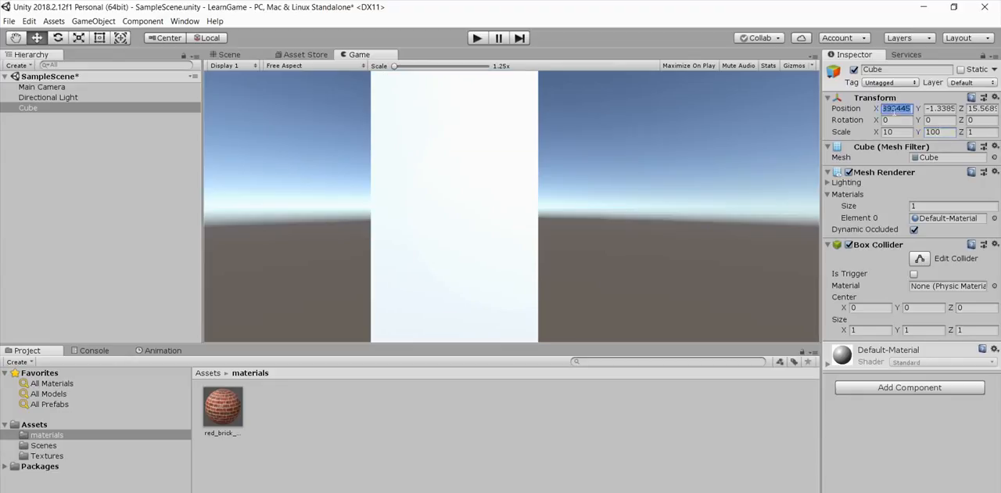
text(-3.0)
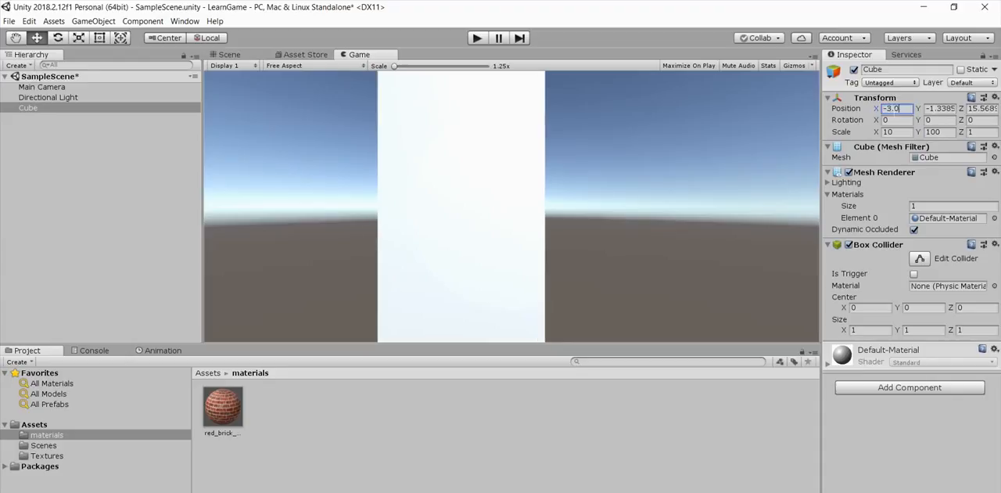
key(BackSpace)
key(BackSpace)
key(BackSpace)
key(BackSpace)
text(0)
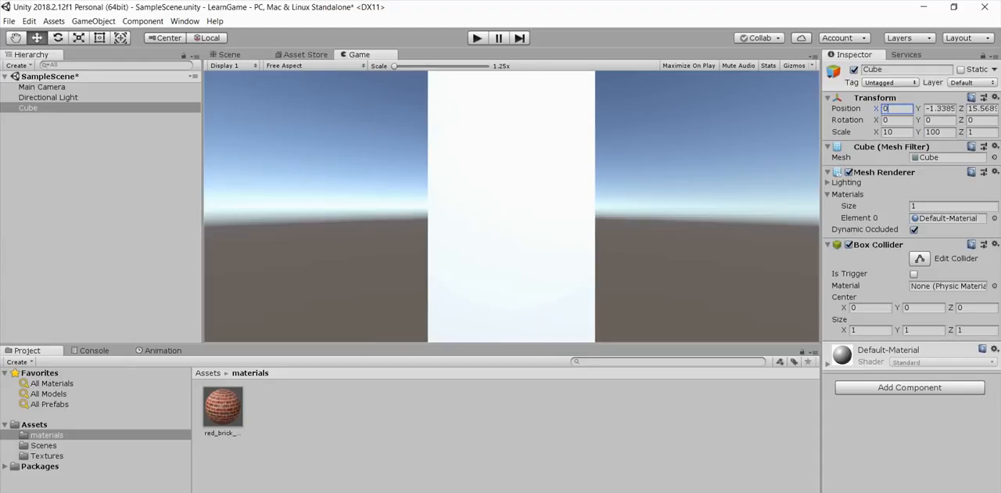
Step: Set the cube's position to 0 in Y and 15 in Z
click(936, 110)
double_click(936, 108)
triple_click(941, 108)
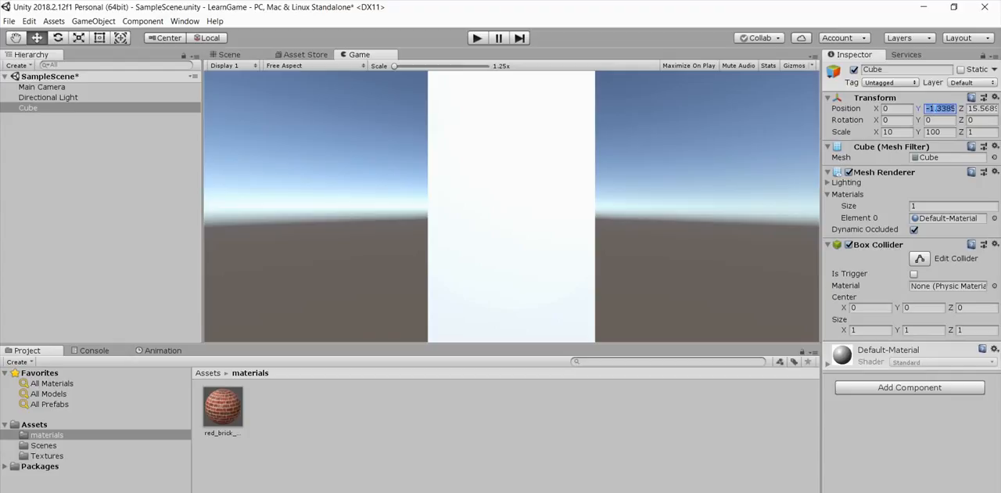
text(0)
key(Tab)
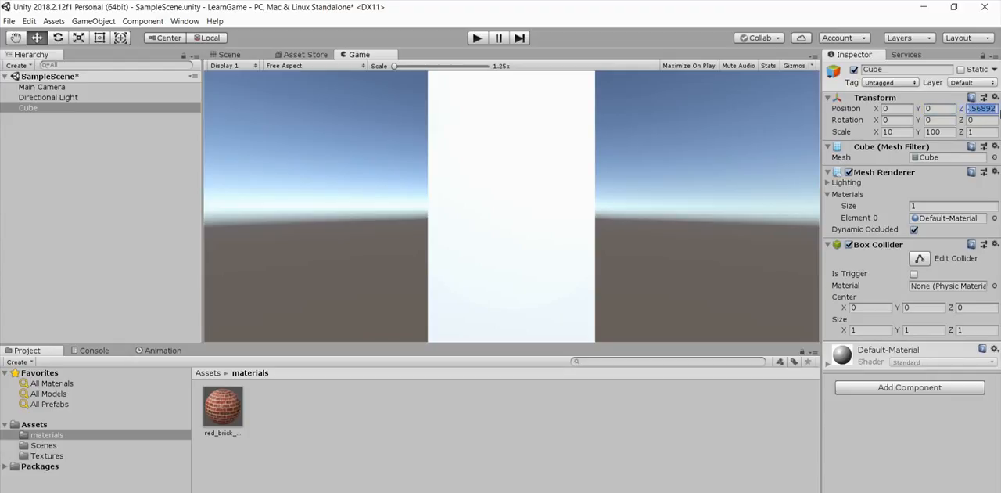
text(15)
Step: Set the cube's Z position to 100 and its X scale to 100
drag(991, 111, 965, 111)
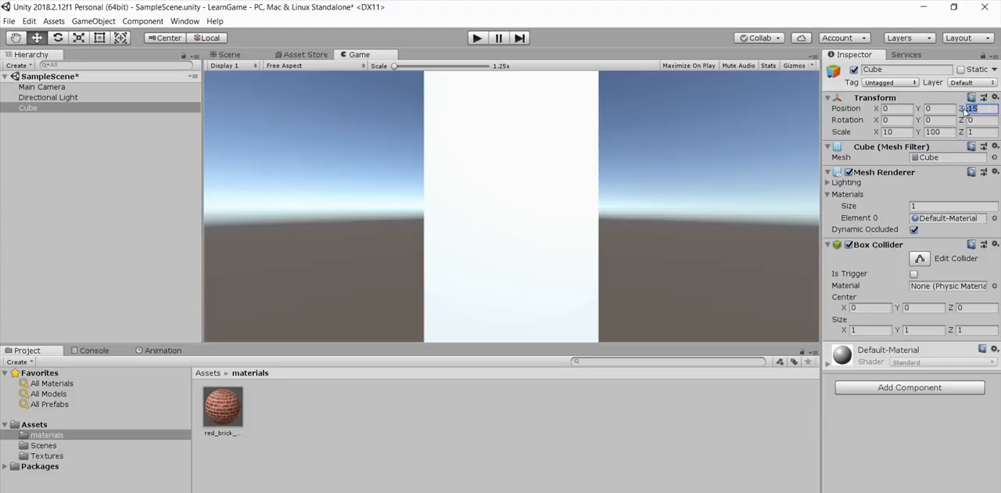
text(100)
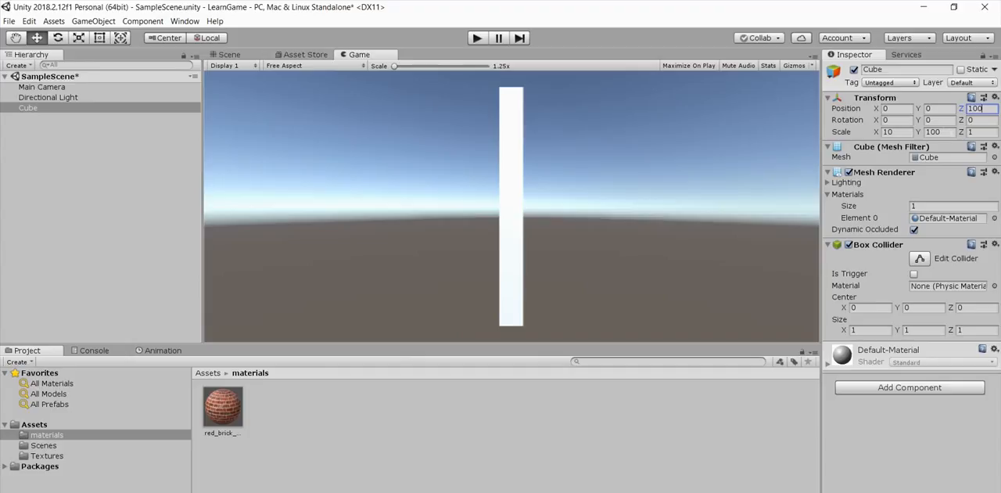
click(900, 132)
click(901, 132)
text(0)
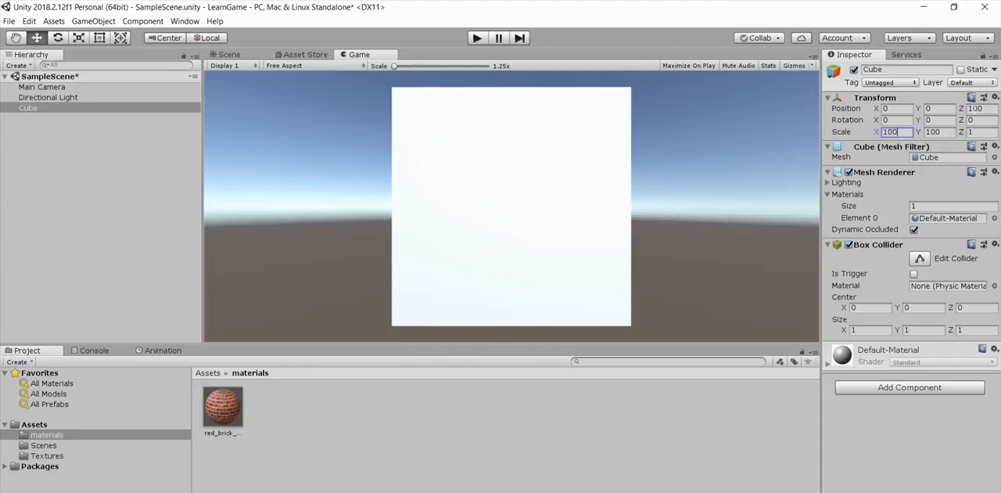
Step: Set the cube's Z position to 200 and its scale to 200 in X and 150 in Y
click(974, 111)
text(200)
key(Return)
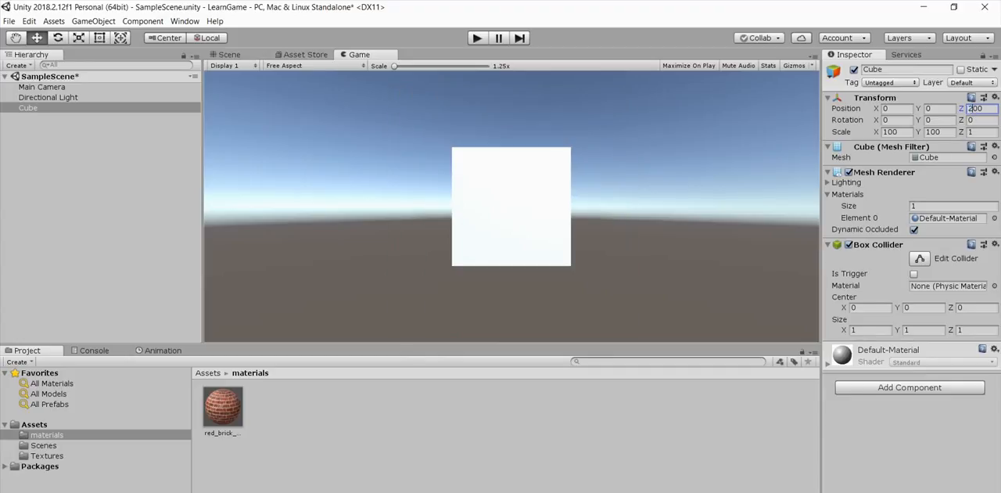
click(889, 132)
drag(888, 134, 882, 135)
text(2)
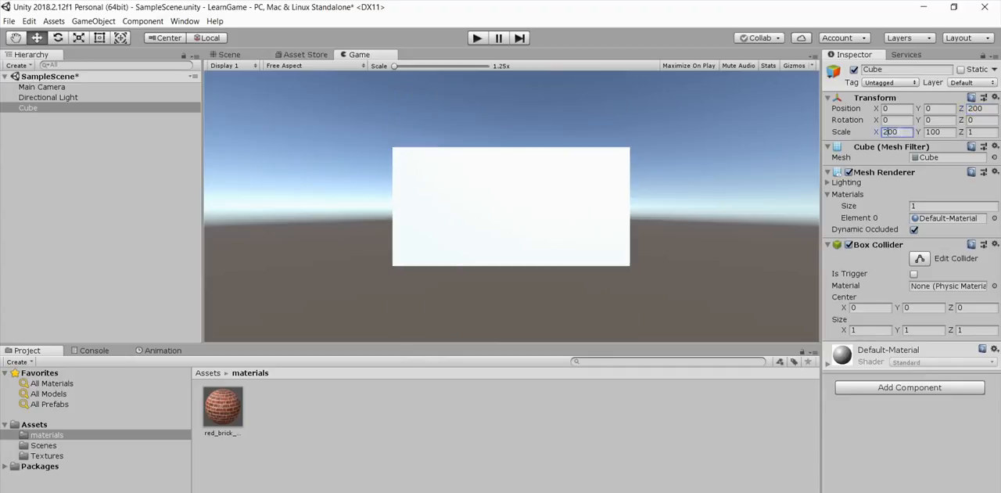
click(934, 133)
text(5)
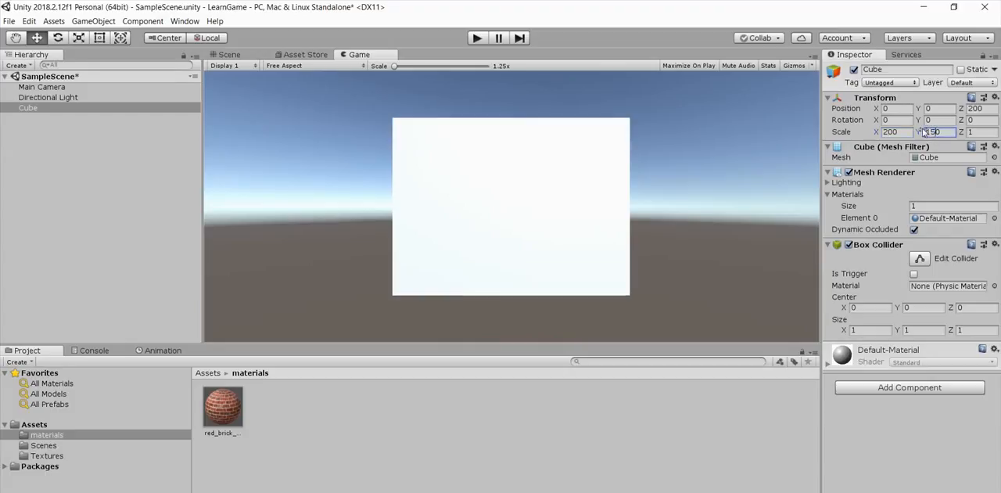
Step: Try a Z position of 400 for the cube and settle on 300
click(972, 110)
text(400)
key(Return)
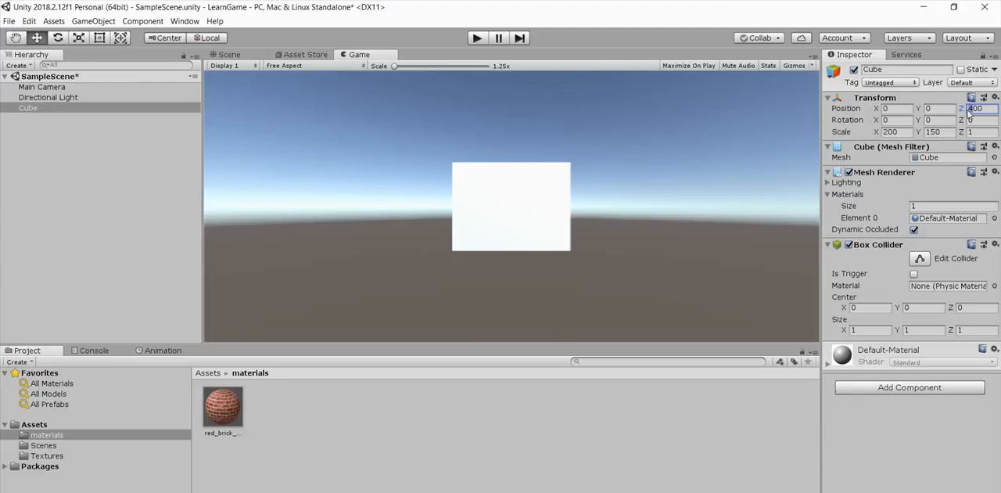
text(300)
key(Return)
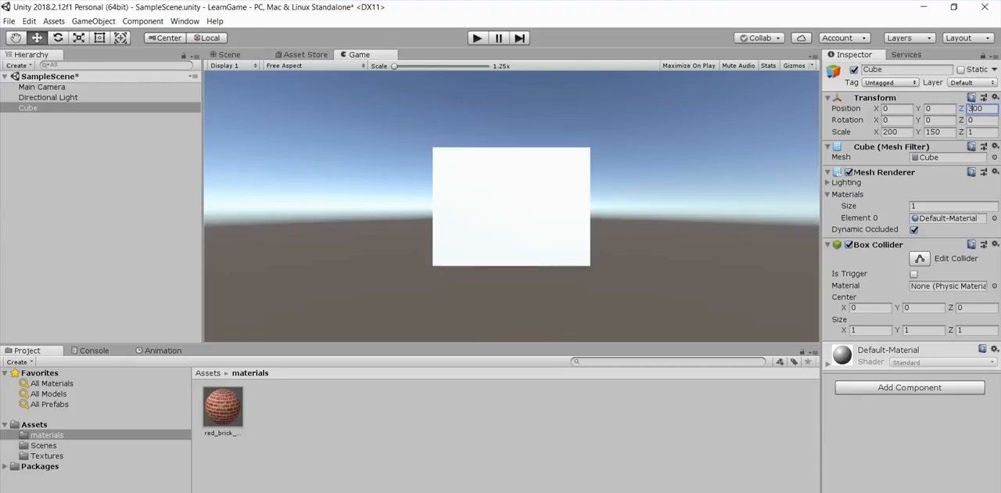
Step: Switch to Sticky Notes, replace the note's text with "I added required transformations" and move the note slightly lower
key(alt+Tab)
drag(951, 122, 785, 108)
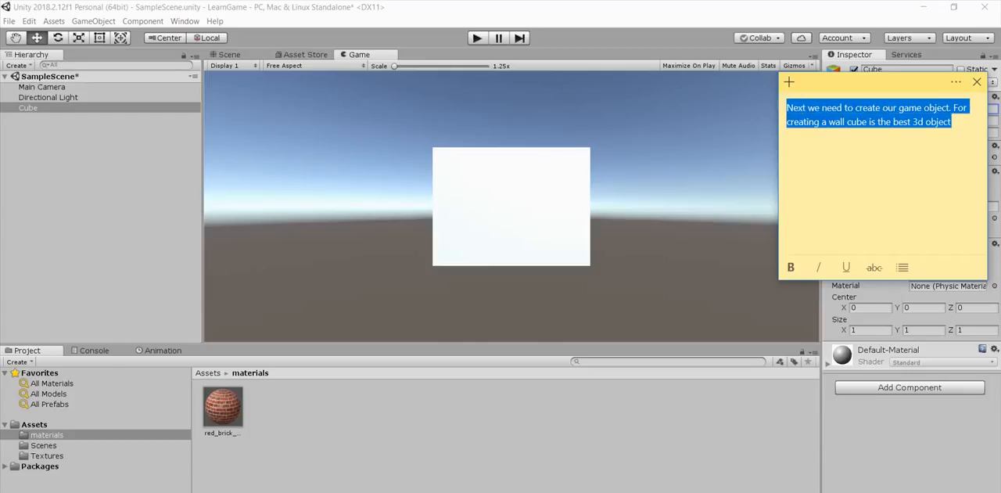
text(I add)
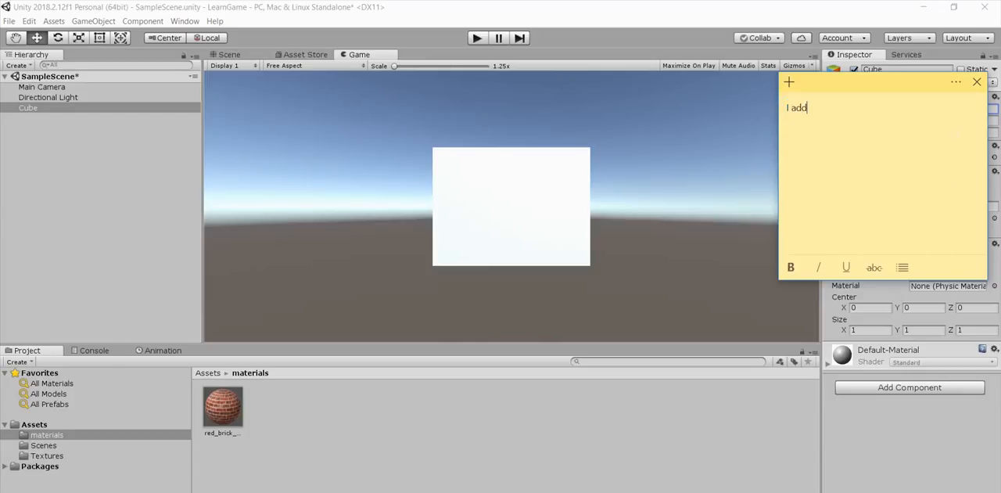
text(ed n)
text(ed re)
text(quired tr)
text(ans)
text(f)
drag(909, 91, 893, 132)
text(o)
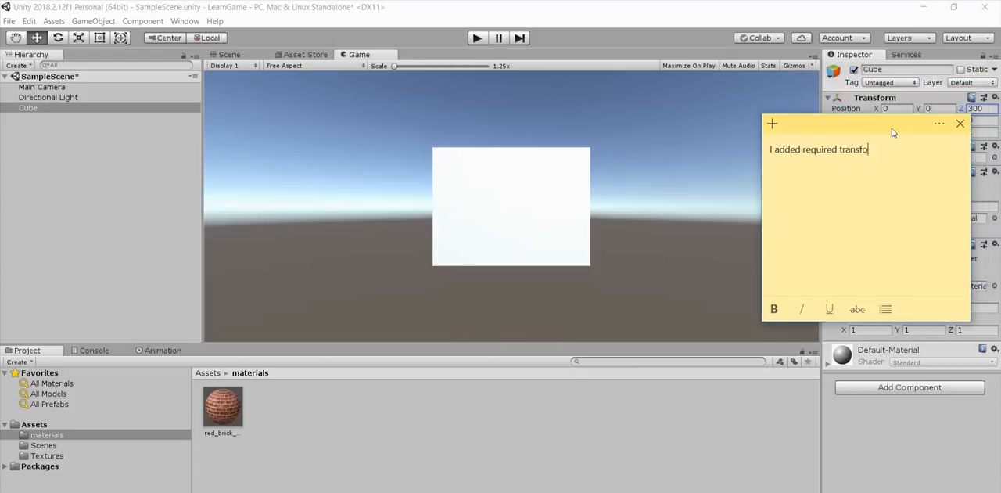
text(rmations . )
text(Now we n)
text(eed to a)
text(pply out)
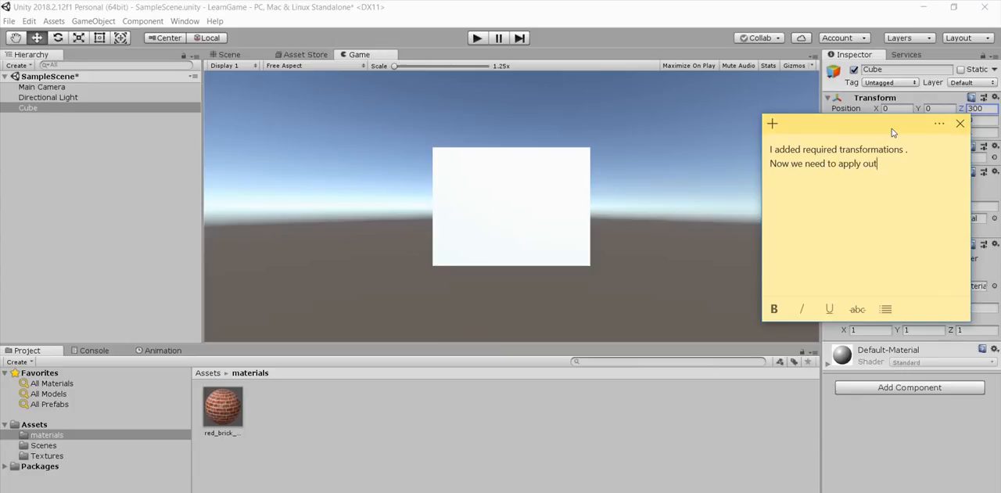
Step: Continue the note with ". Now we need to apply our created material to this wall object", starting the second sentence on a new line
key(BackSpace)
text(r created material to this wall)
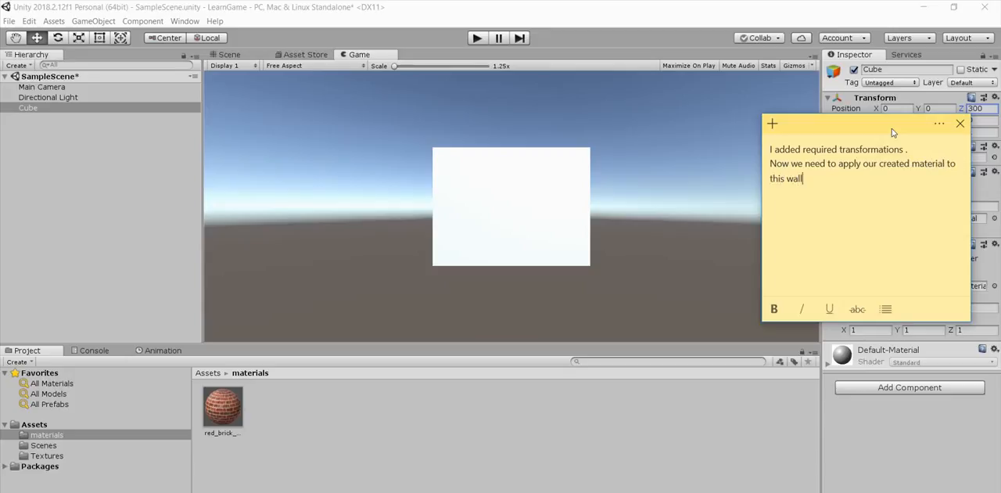
key(BackSpace)
text(l object)
Step: Switch back to Unity and assign red_brick_material as the Element 0 material of the cube's Mesh Renderer
click(450, 424)
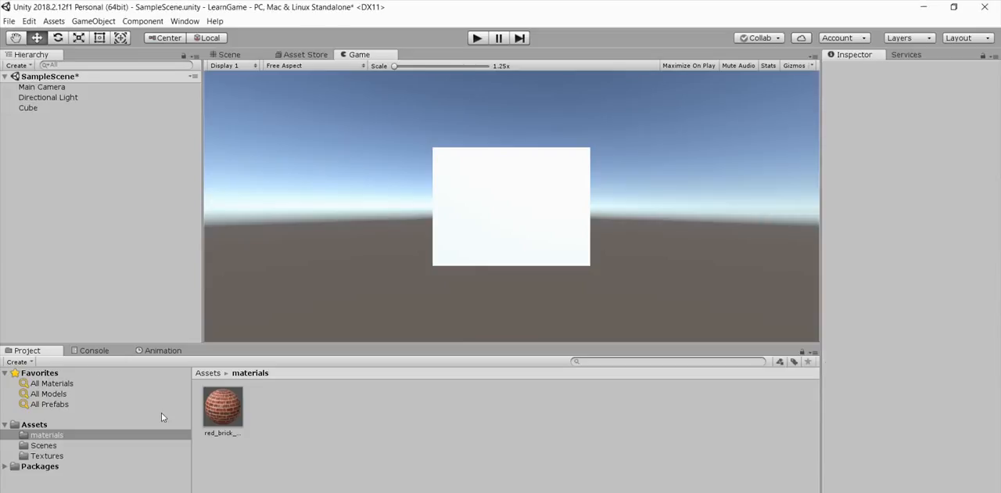
click(29, 109)
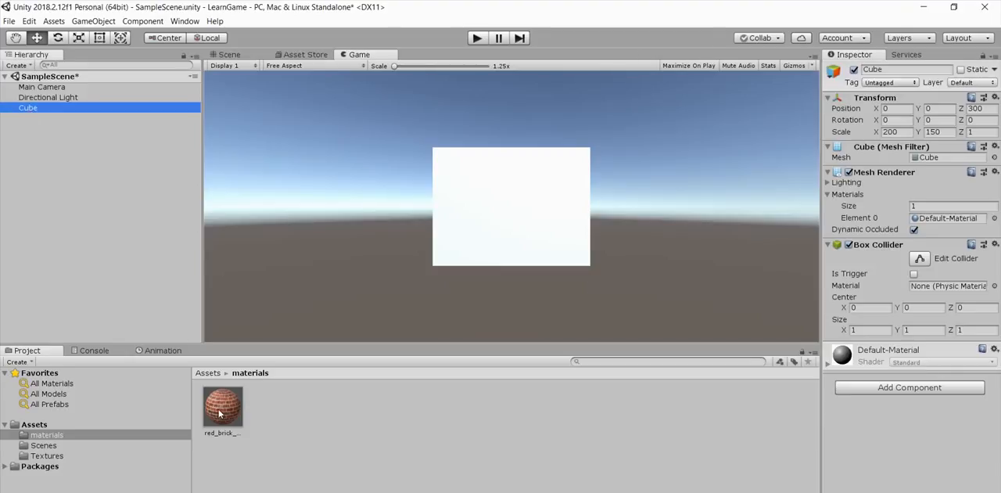
click(844, 193)
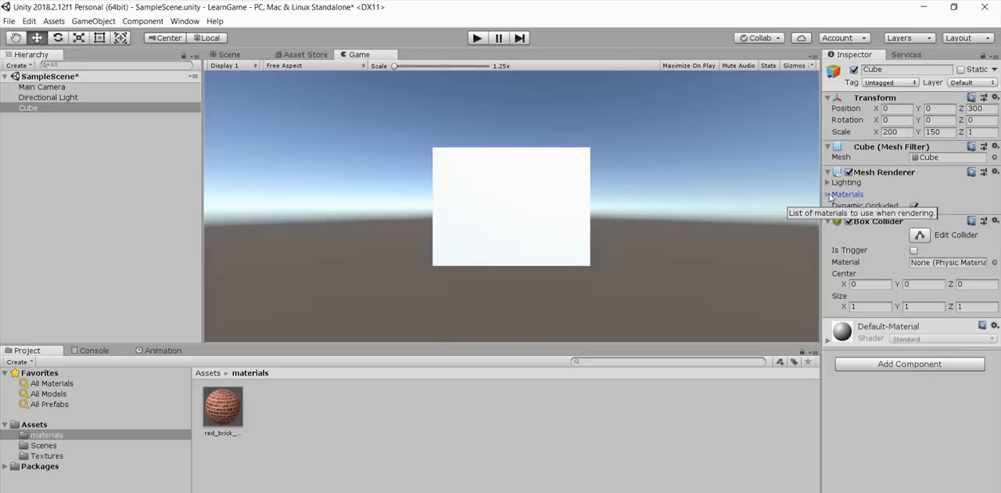
click(844, 194)
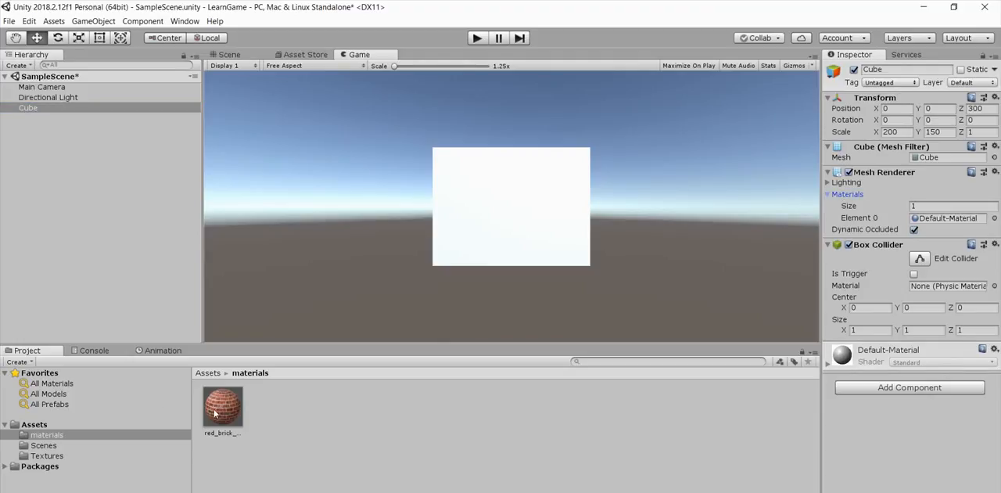
drag(215, 408, 926, 221)
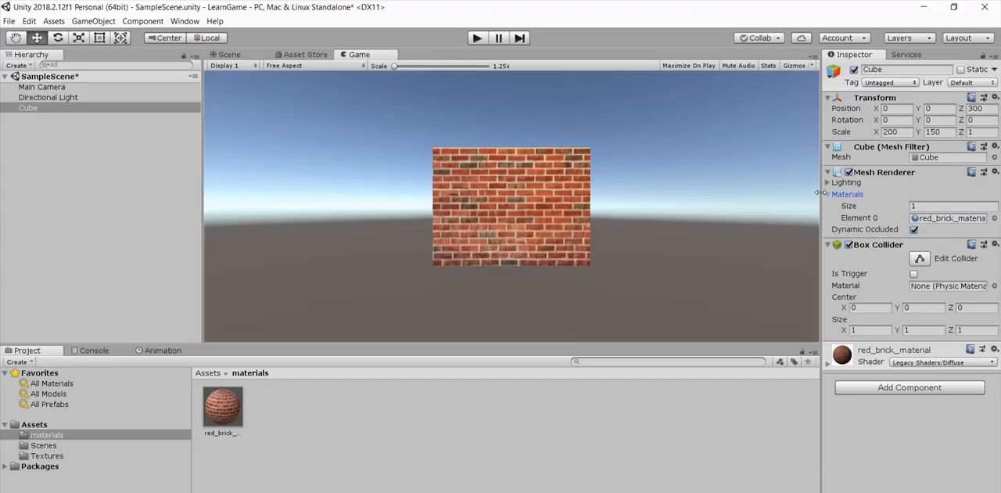
Step: Switch to Sticky Notes and replace the note's text with "Now it just look like a brick wall."
click(532, 492)
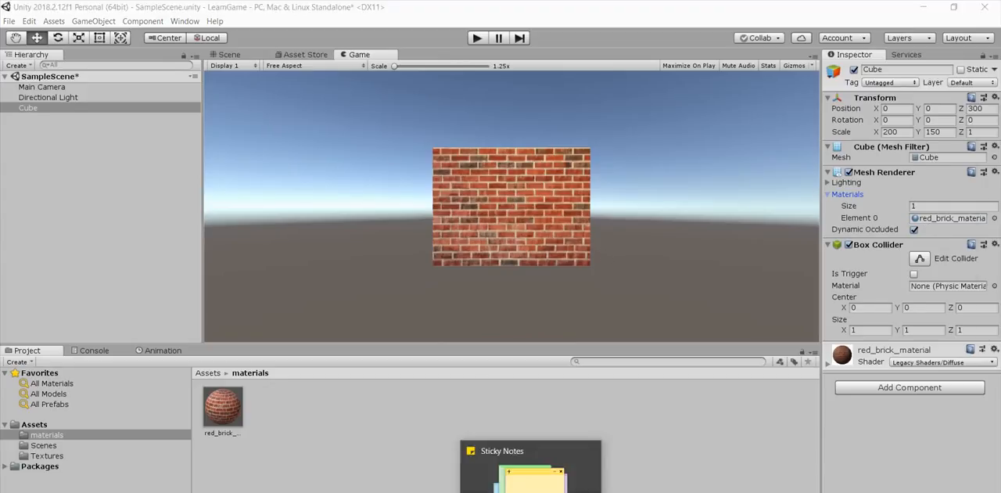
drag(833, 180, 772, 150)
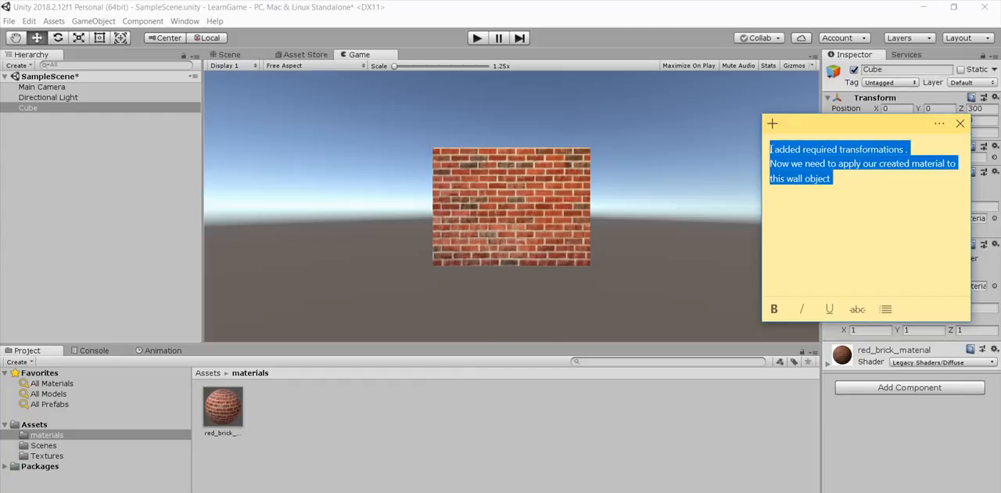
text(Now )
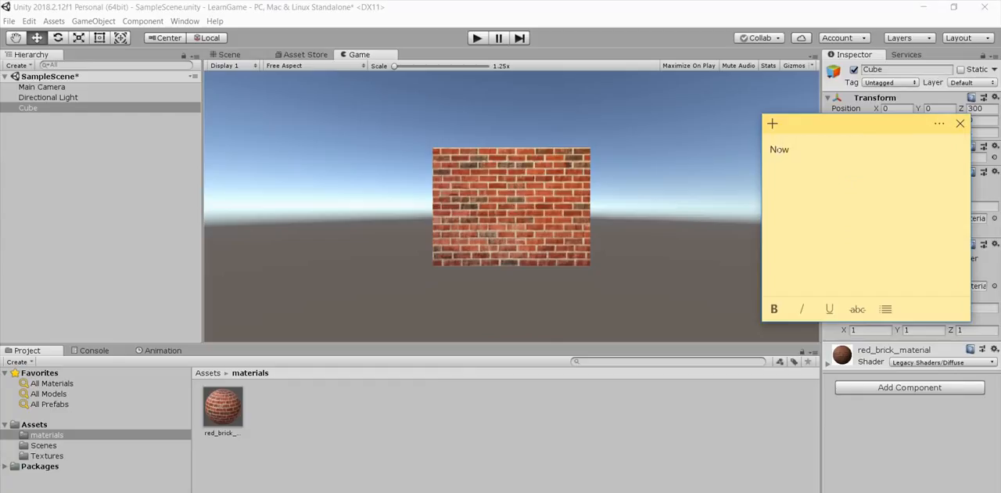
text(it just look like a brick)
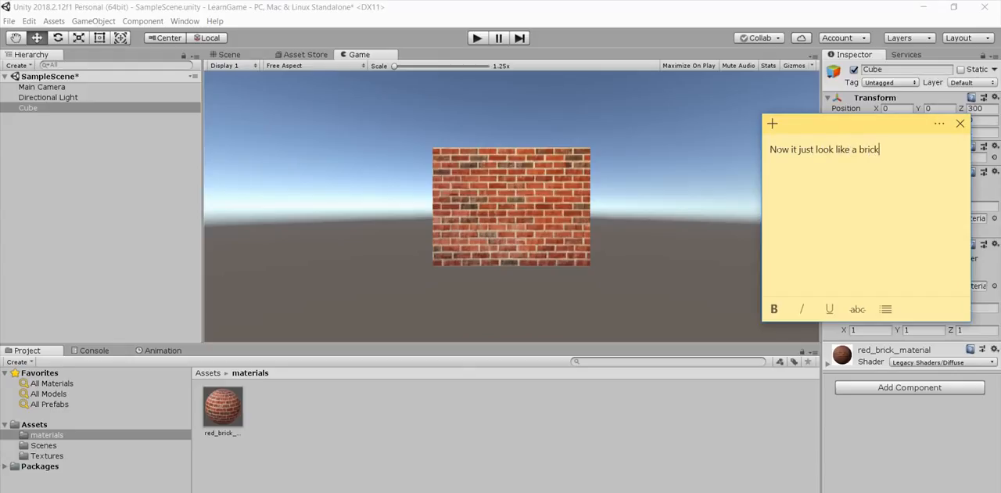
text( wall. )
text(You can adu)
Step: Add "You can adjust the size of the wall using" on a new line of the note
key(BackSpace)
text(ju)
key(BackSpace)
key(BackSpace)
text(just the )
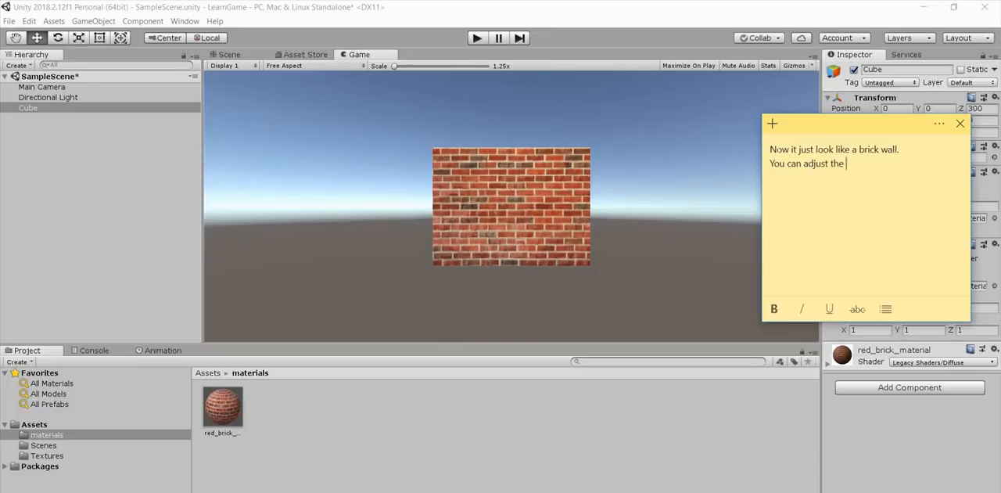
text(size of the wall in)
key(BackSpace)
key(BackSpace)
text(using )
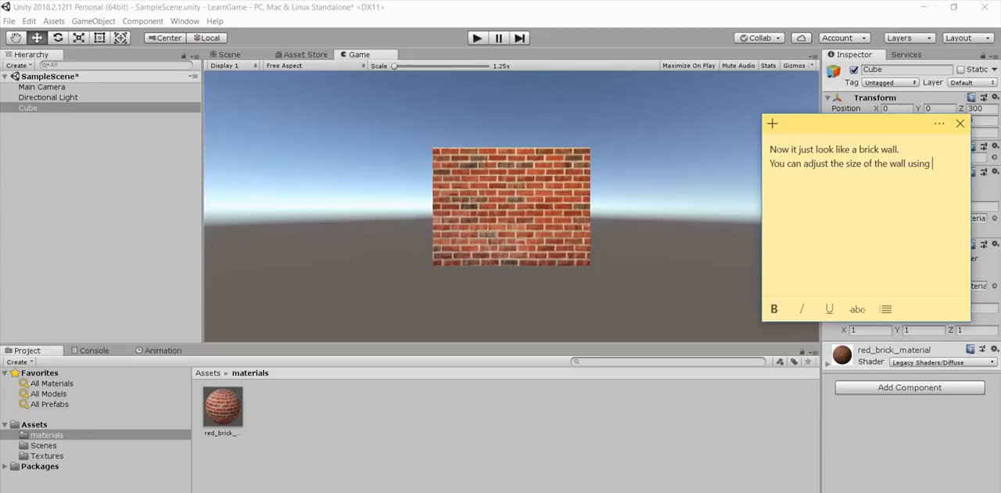
text(in)
Step: Continue the note with "values in inspector or the tools in the top panel as is"
key(BackSpace)
key(BackSpace)
text(values in inspector or the)
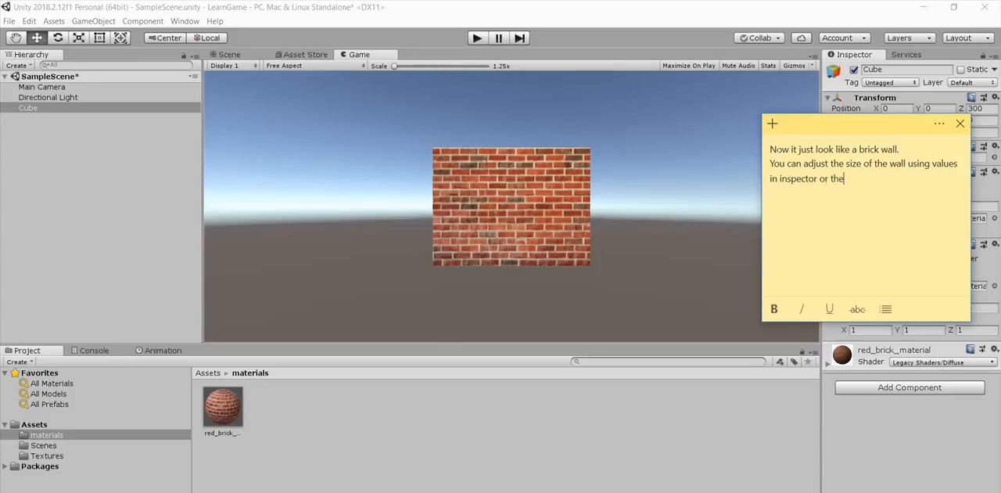
text( tools in the top panel as is )
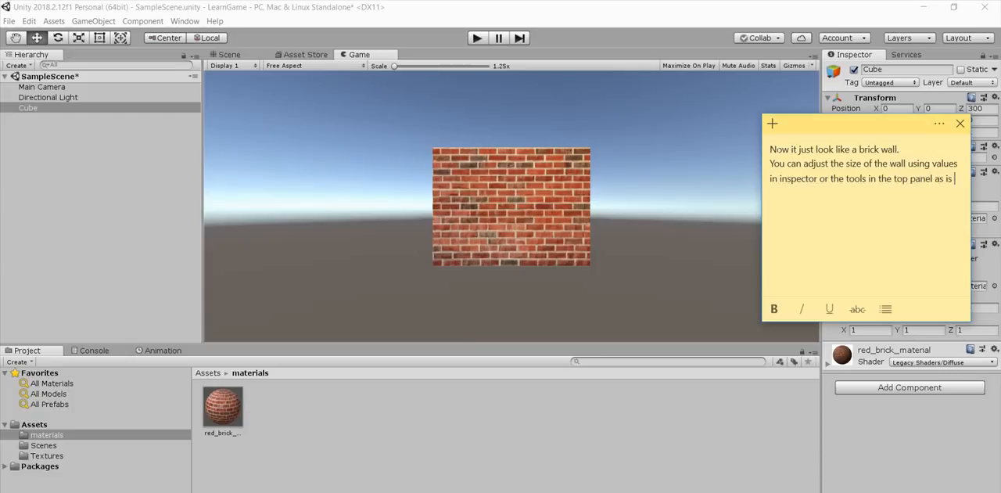
text(show)
text(ed in p)
text(revious vi)
text(ew)
Step: Finish the note's sentence with "showed in previous video"
key(BackSpace)
key(BackSpace)
key(BackSpace)
text(ideo)
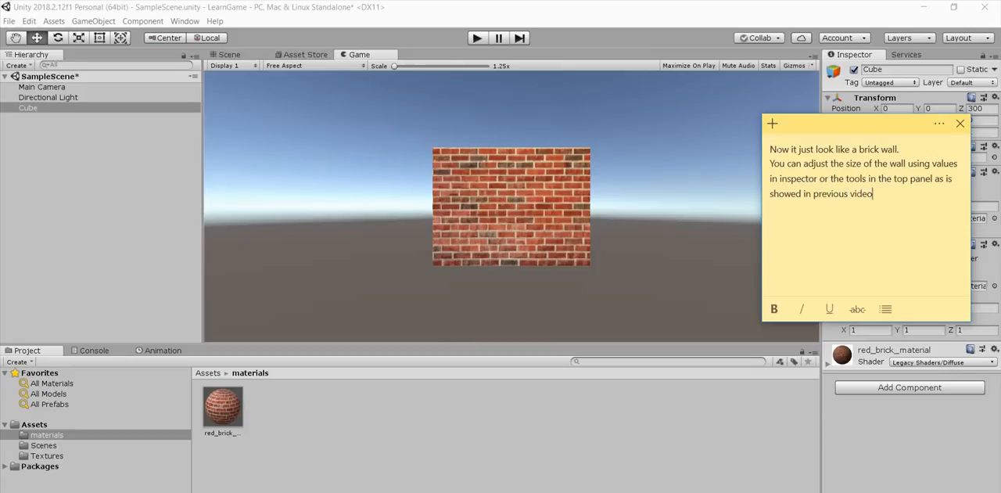
Step: Replace the whole note with "If you find this video usefull"
key(ctrl+a)
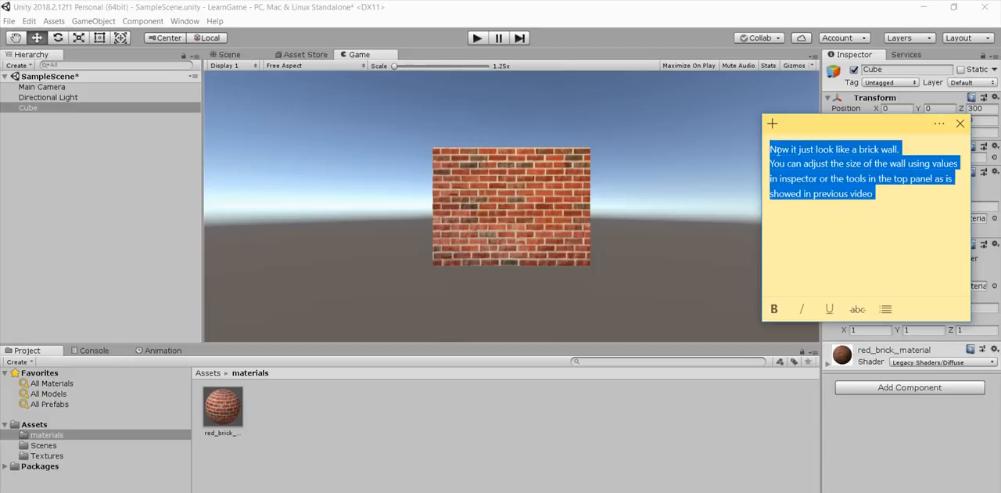
text(O)
key(BackSpace)
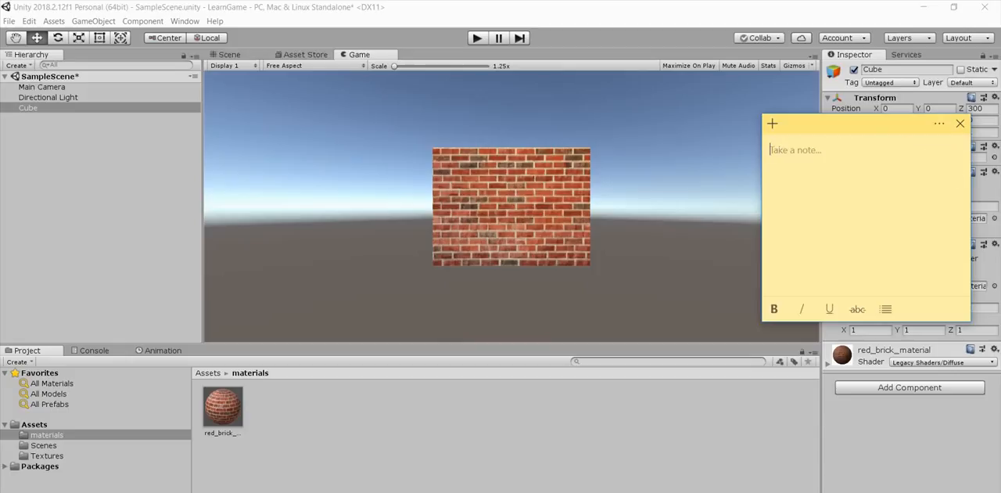
text(If you find the)
key(BackSpace)
text(is video)
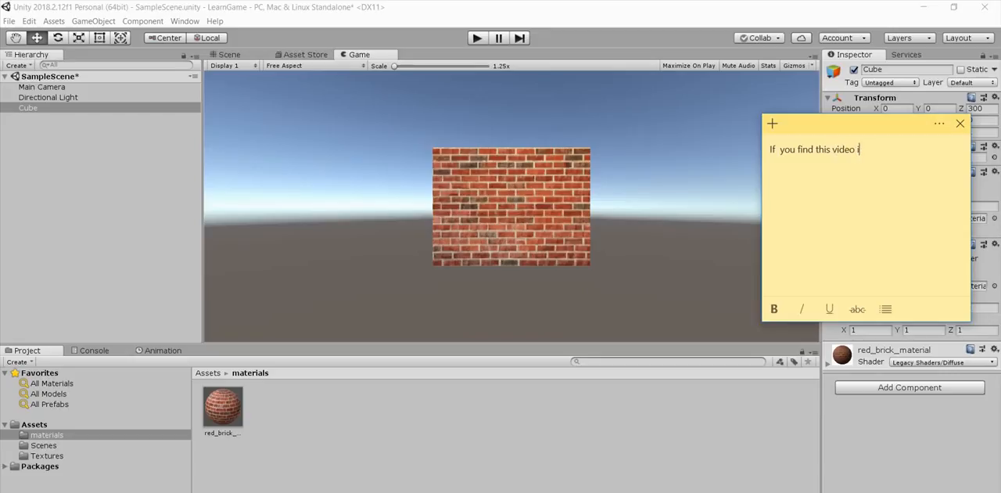
text( usefull please subsc)
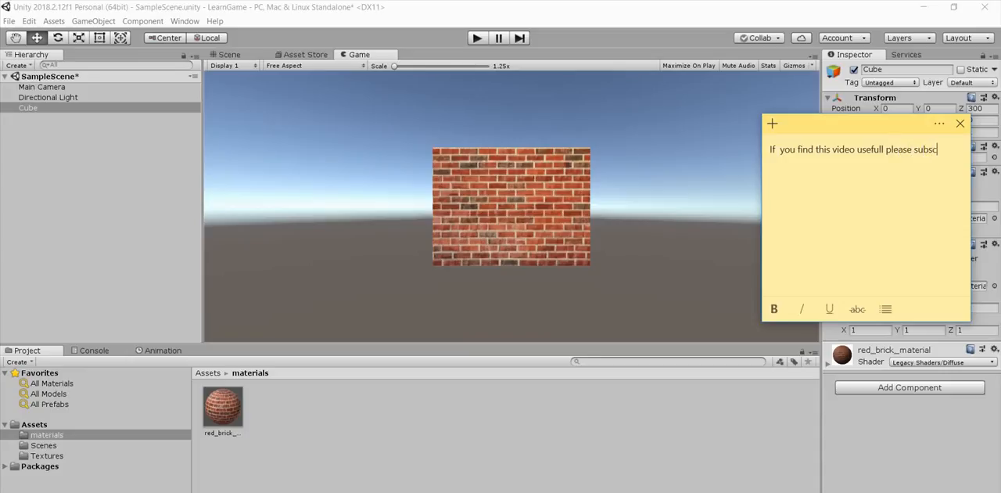
Step: Complete the note with "please subscribe to my channel."
text(ribe to my channel.)
Step: Replace the whole note with "Thanku"
key(ctrl+a)
text(Th)
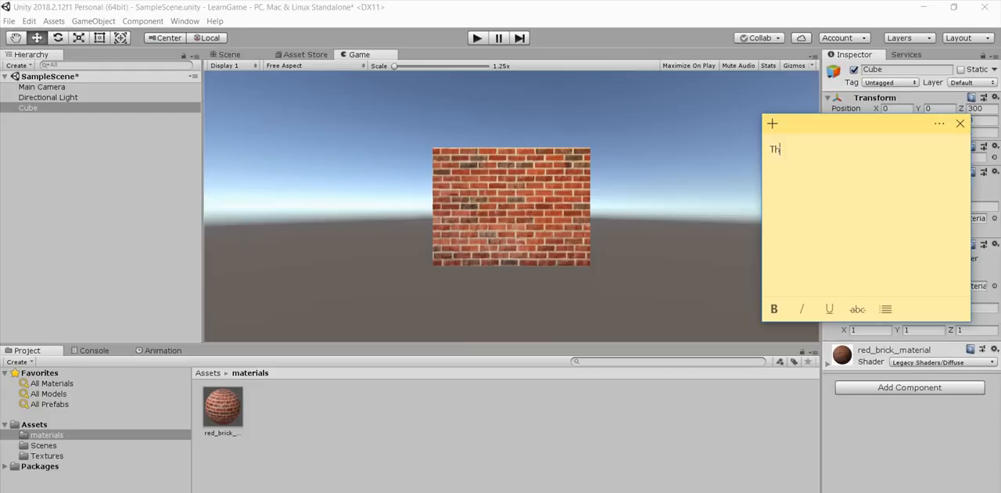
text(anku)
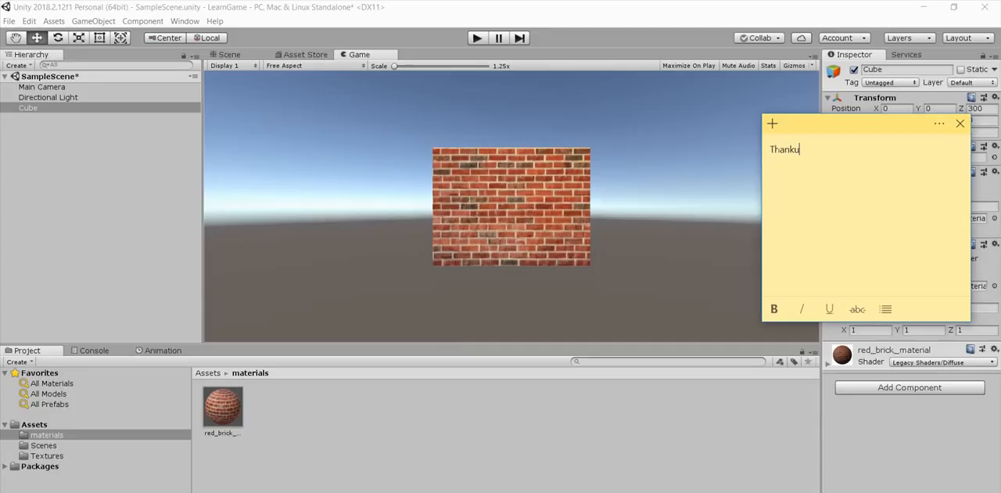